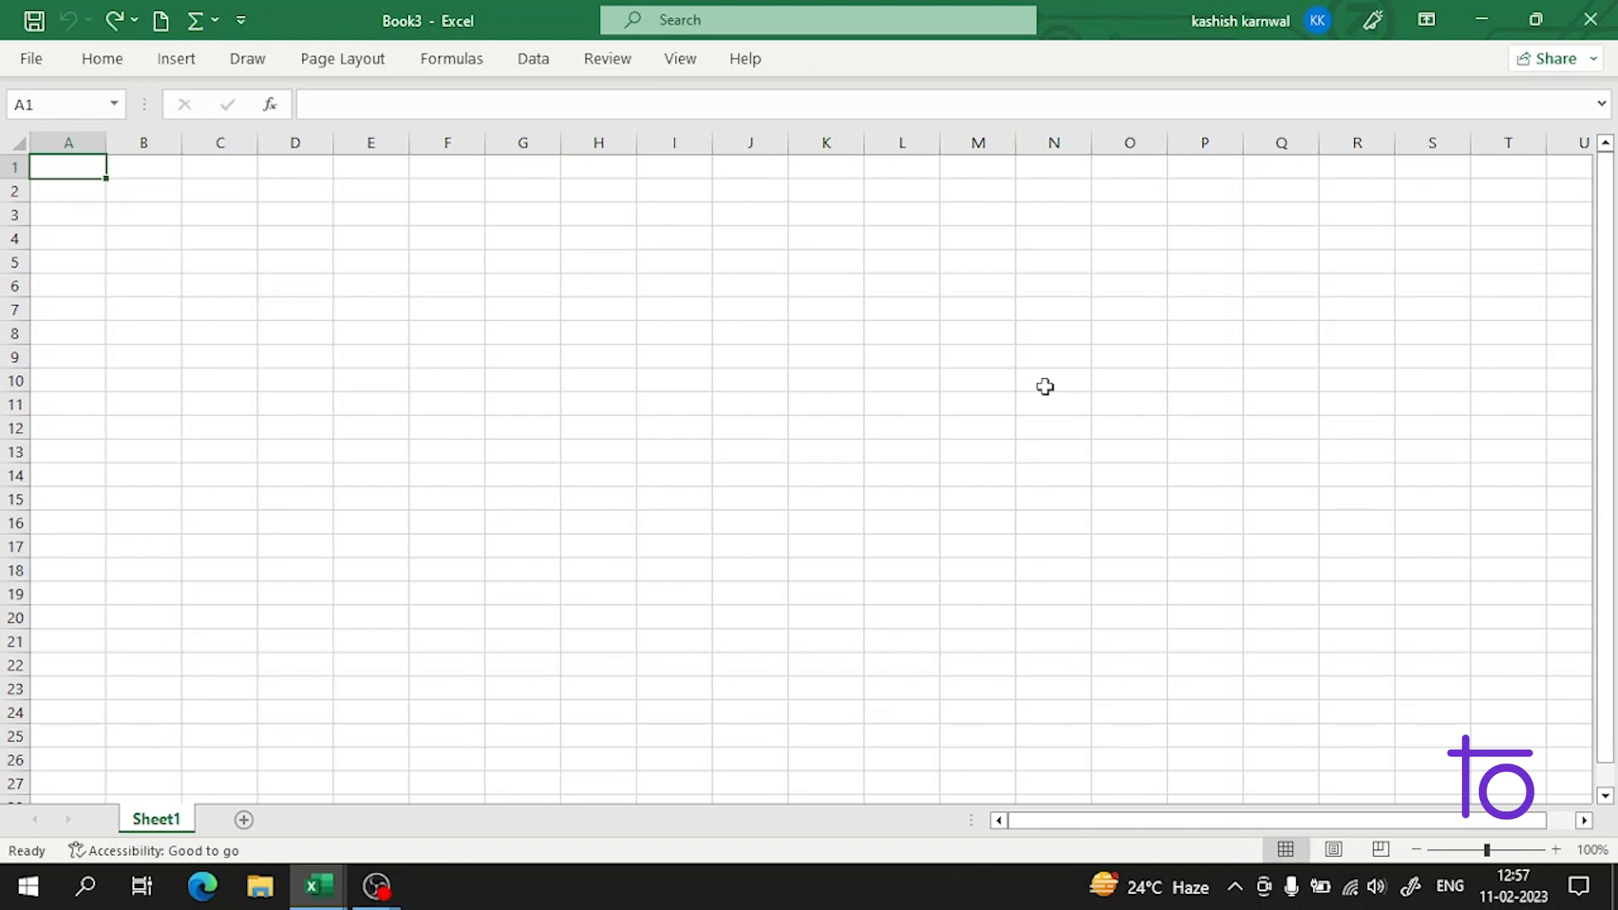
Rename the Sheet1 worksheet as "data".
right_click(164, 821)
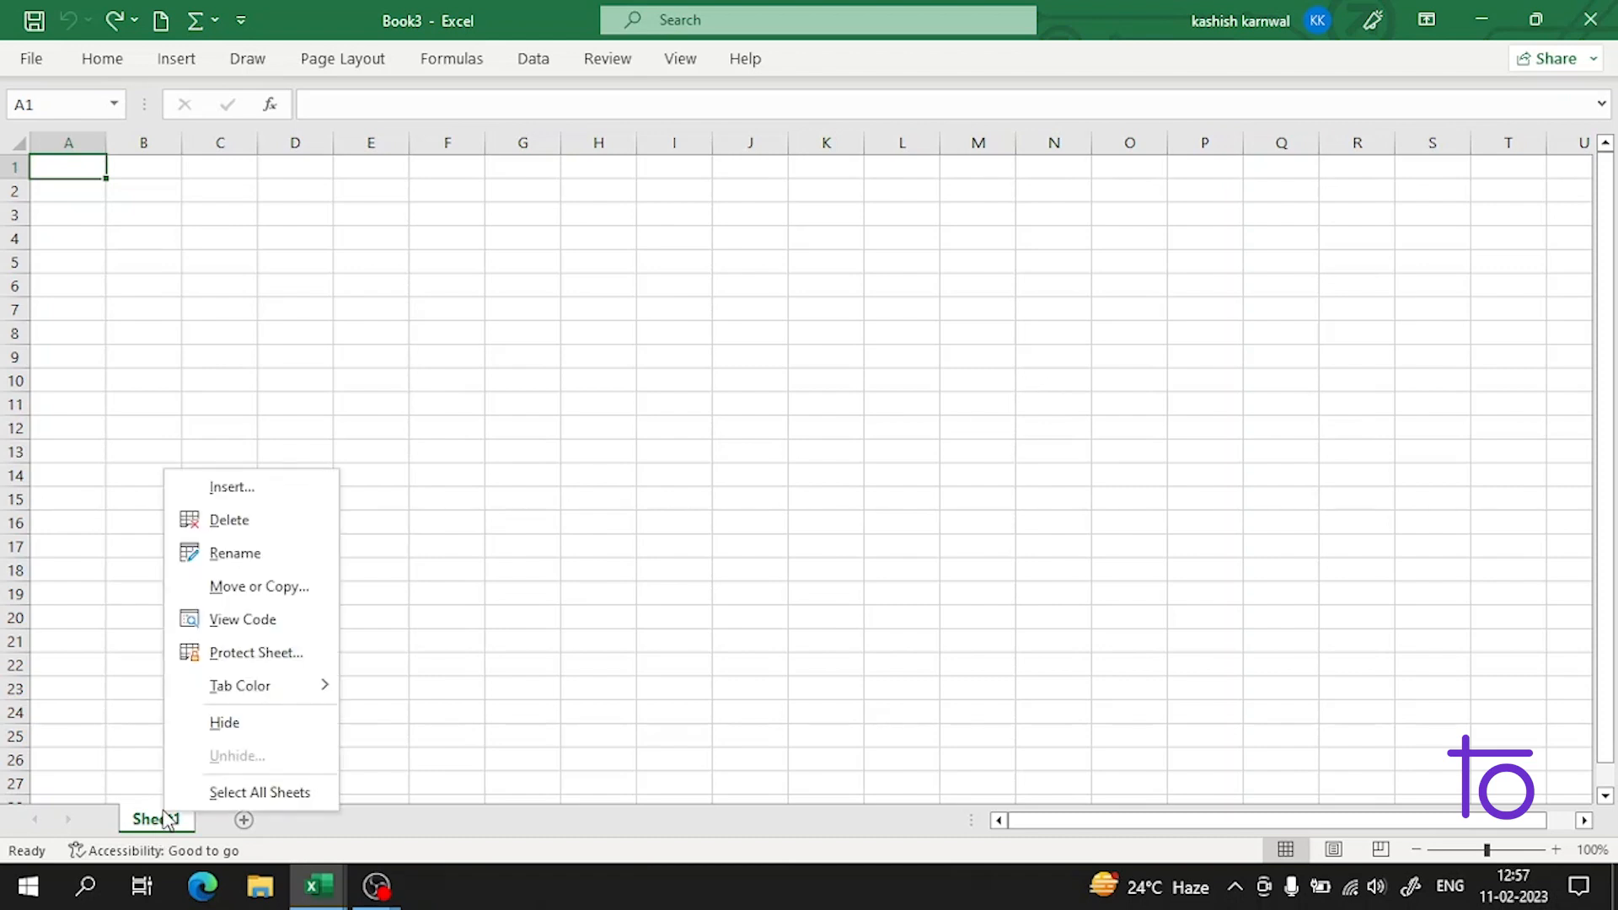
click(237, 554)
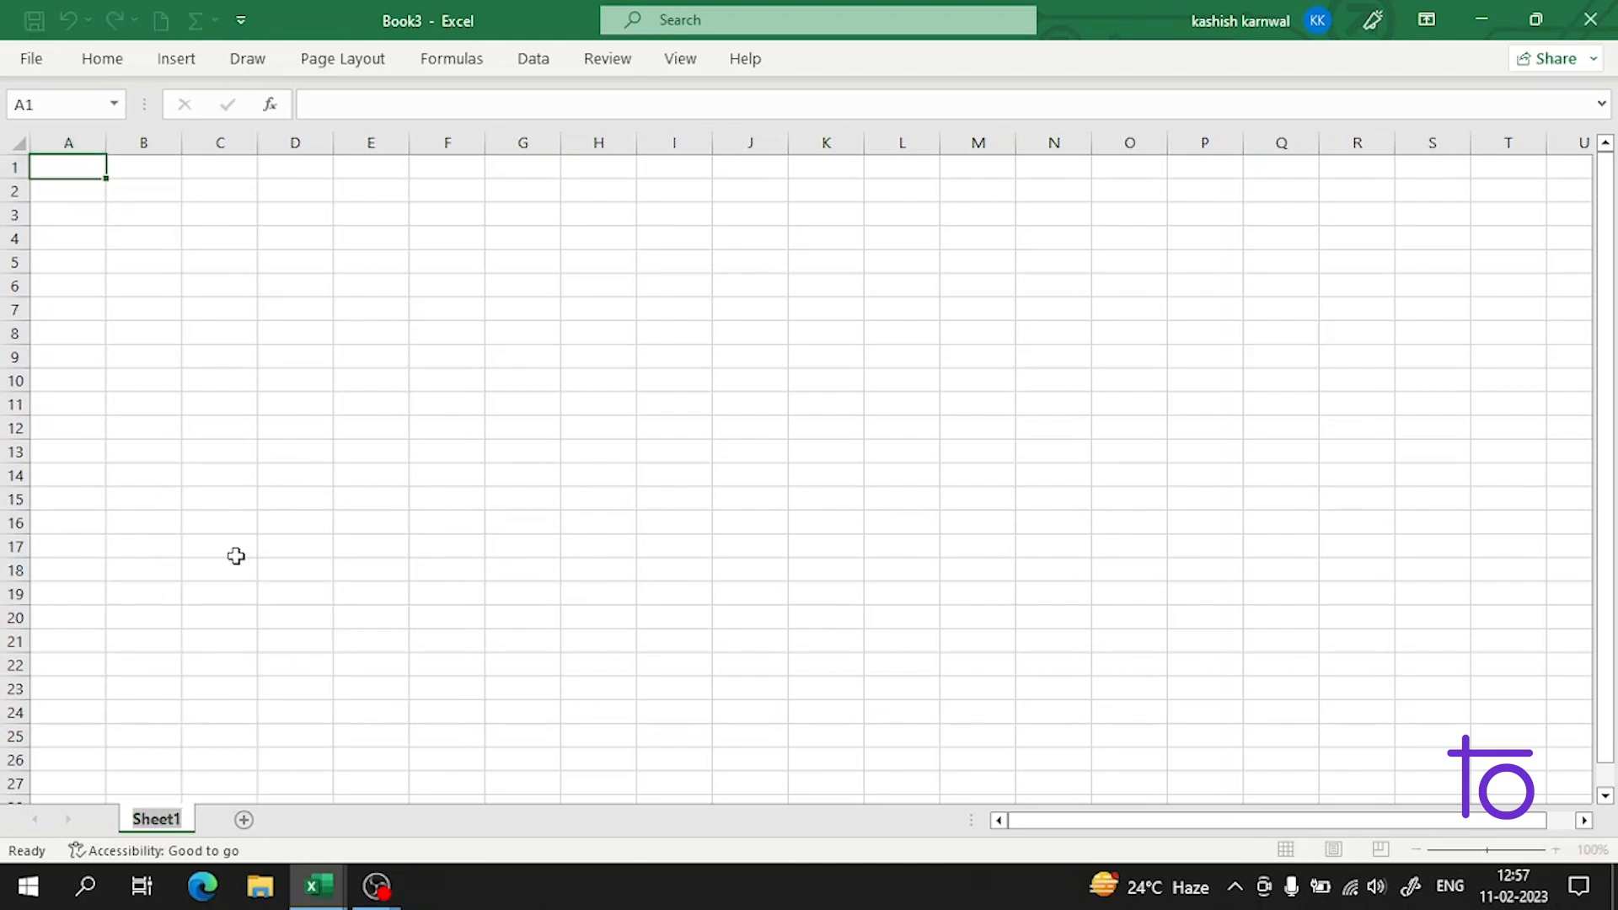
key(BackSpace)
text(data)
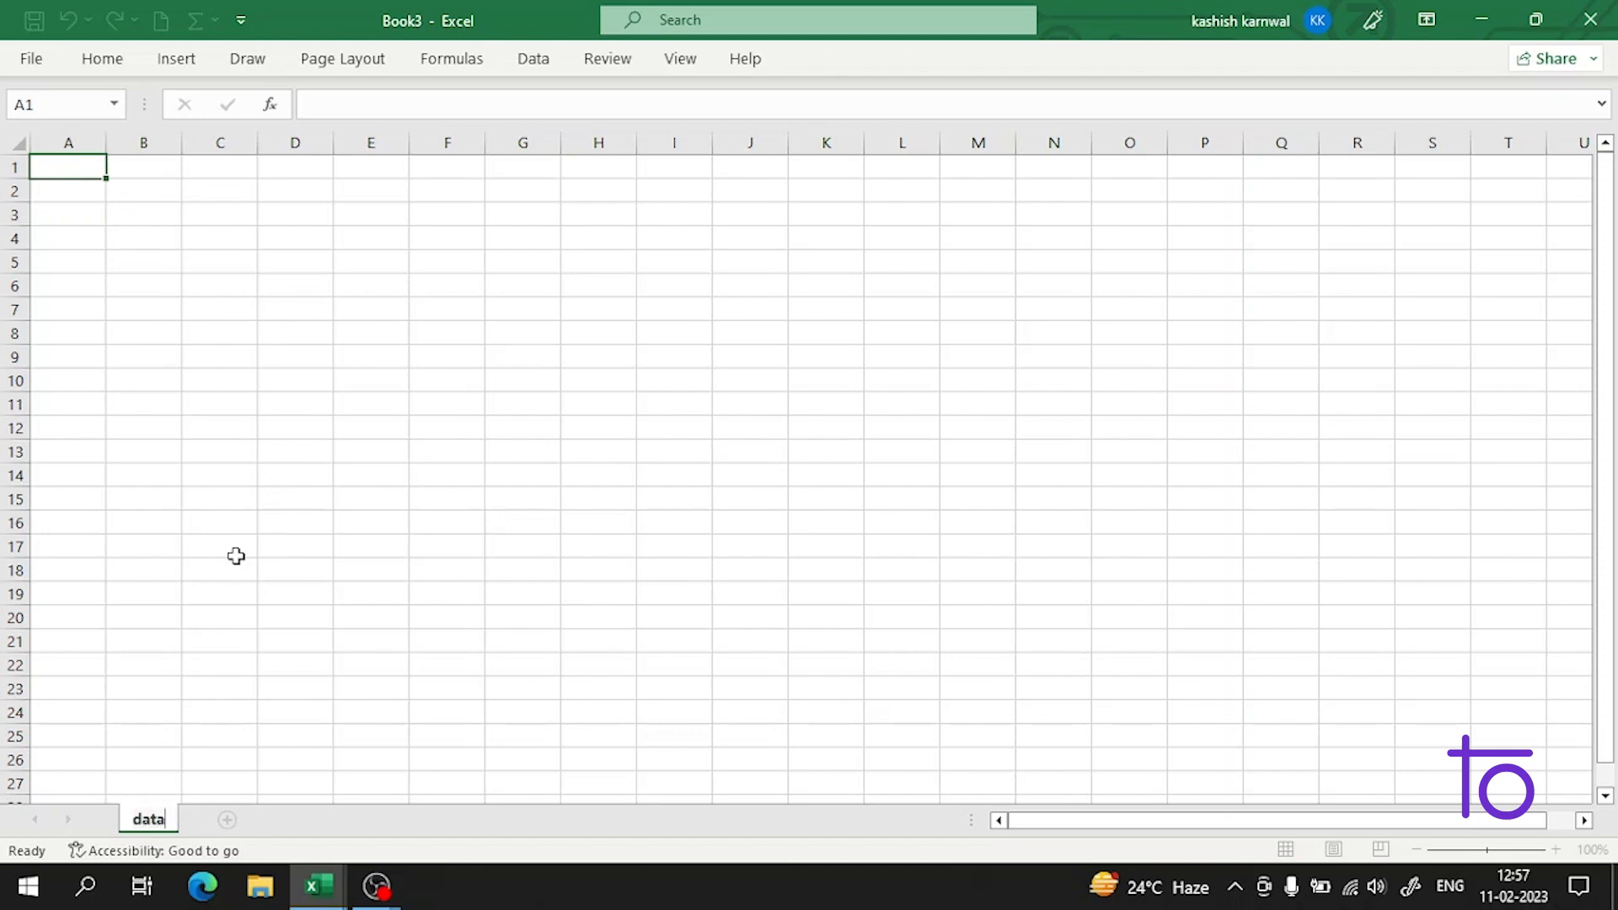
key(Return)
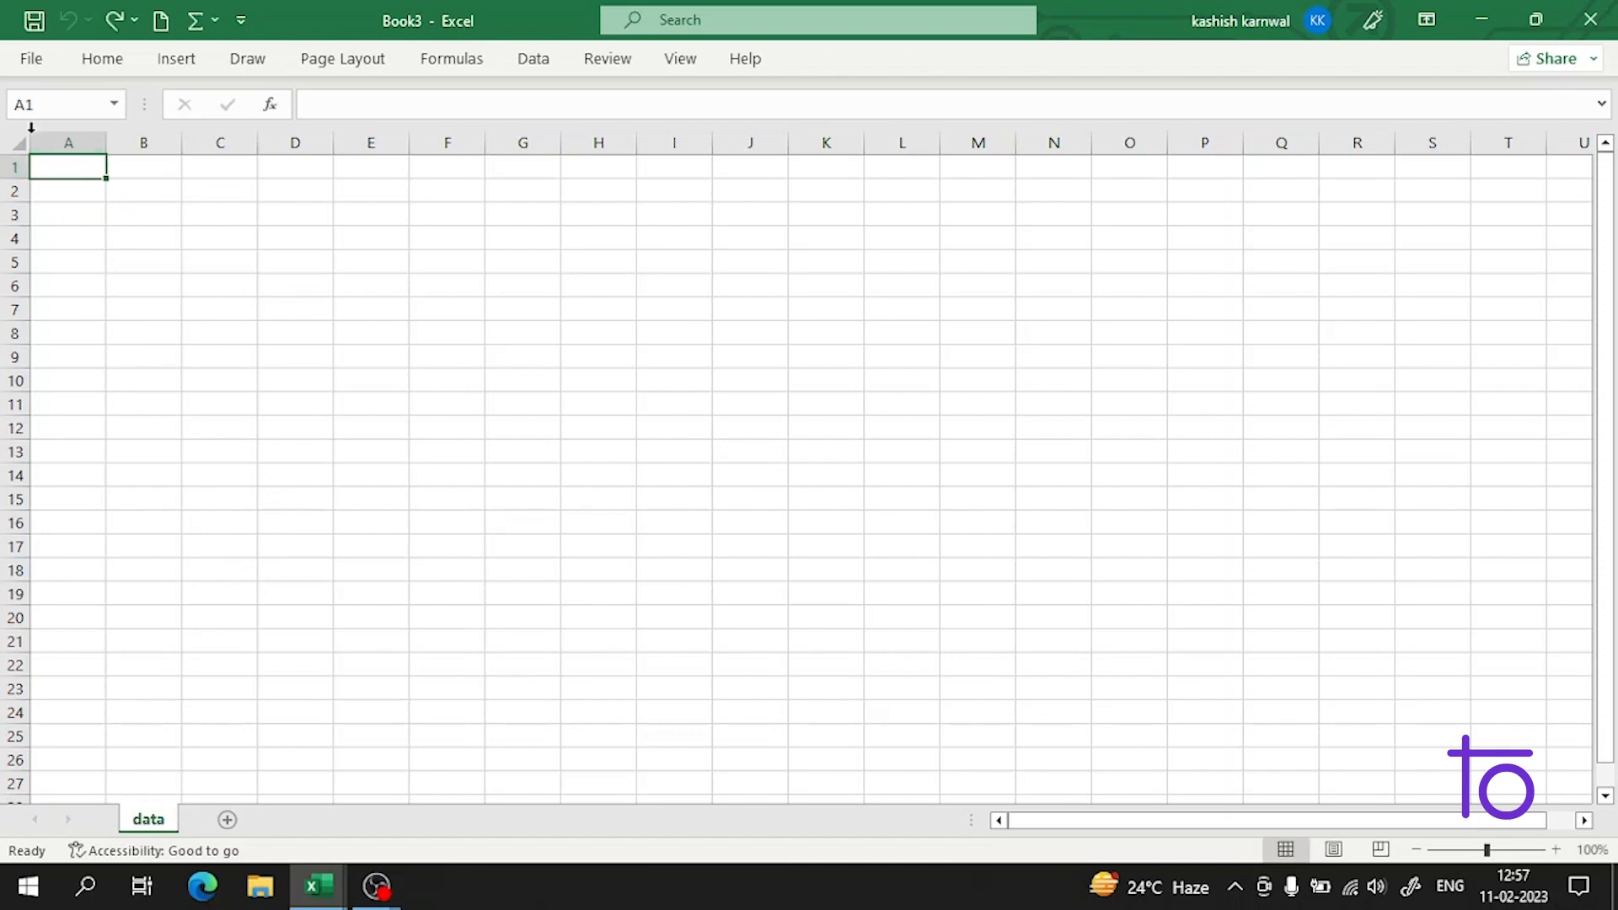
Enter the text "data" in cell A1 of the data sheet.
double_click(78, 166)
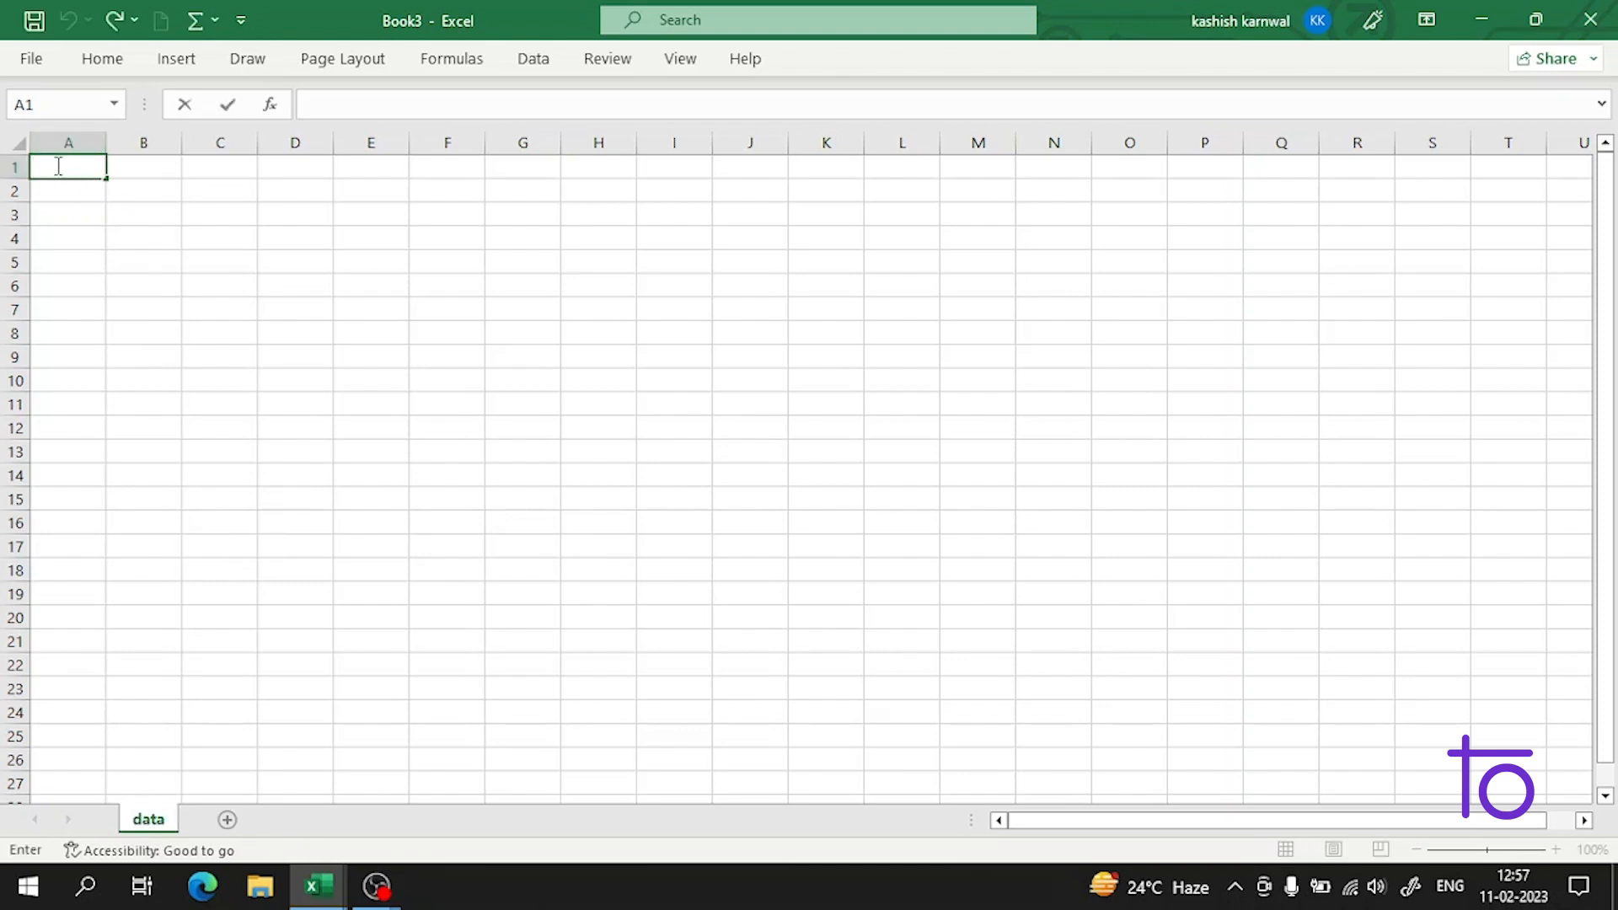
text(data)
key(Return)
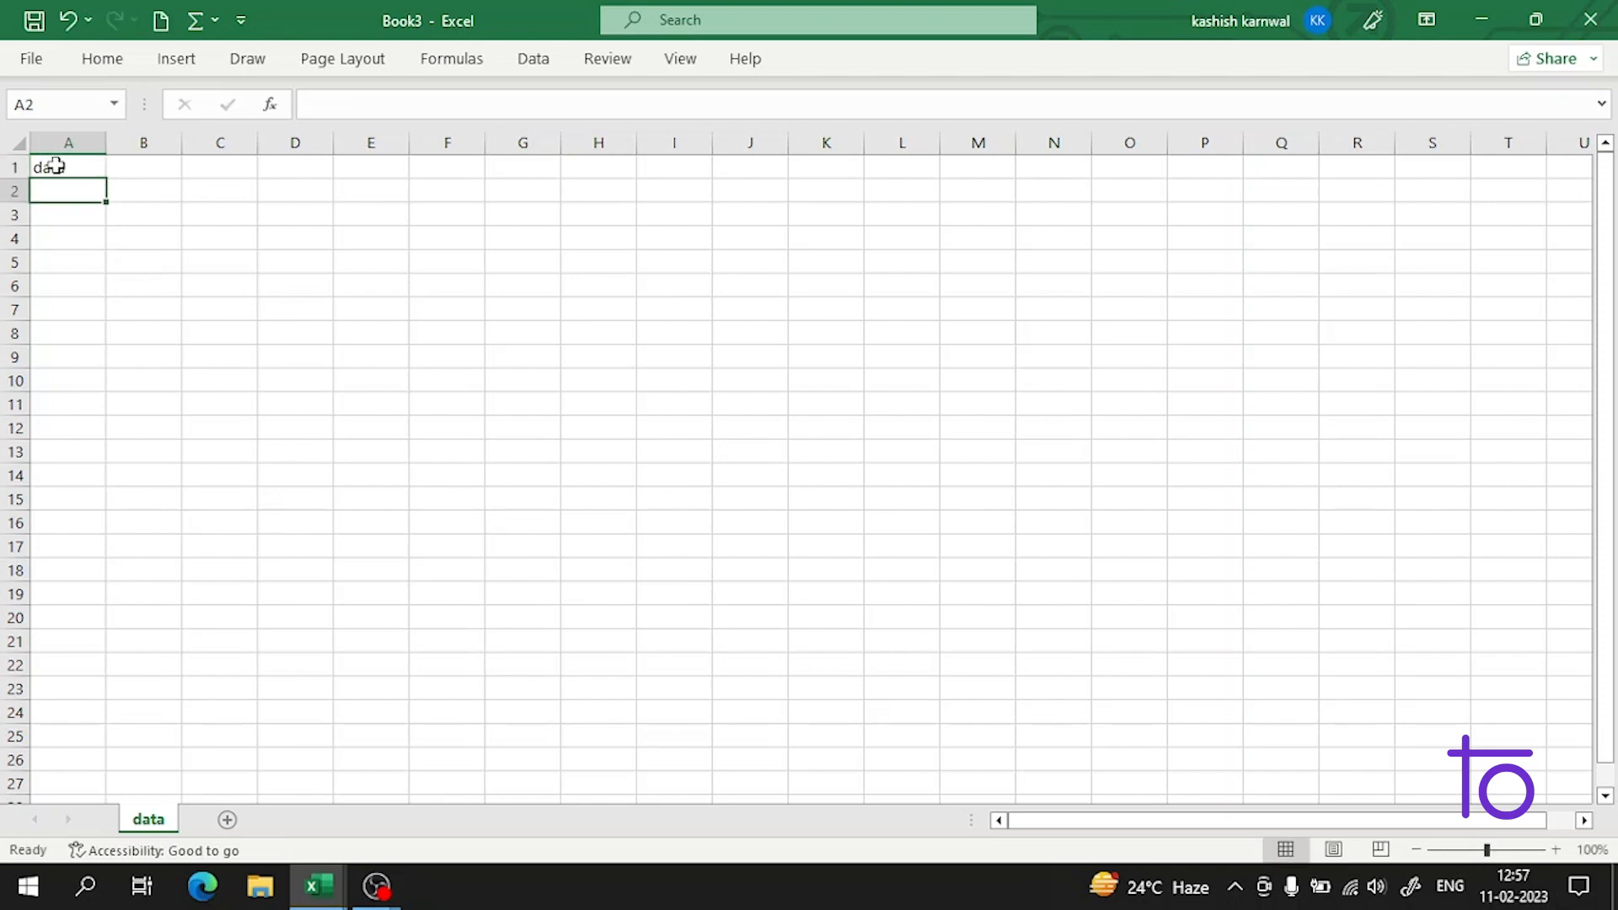
Add a second worksheet after the data sheet and rename it "devtown".
click(229, 848)
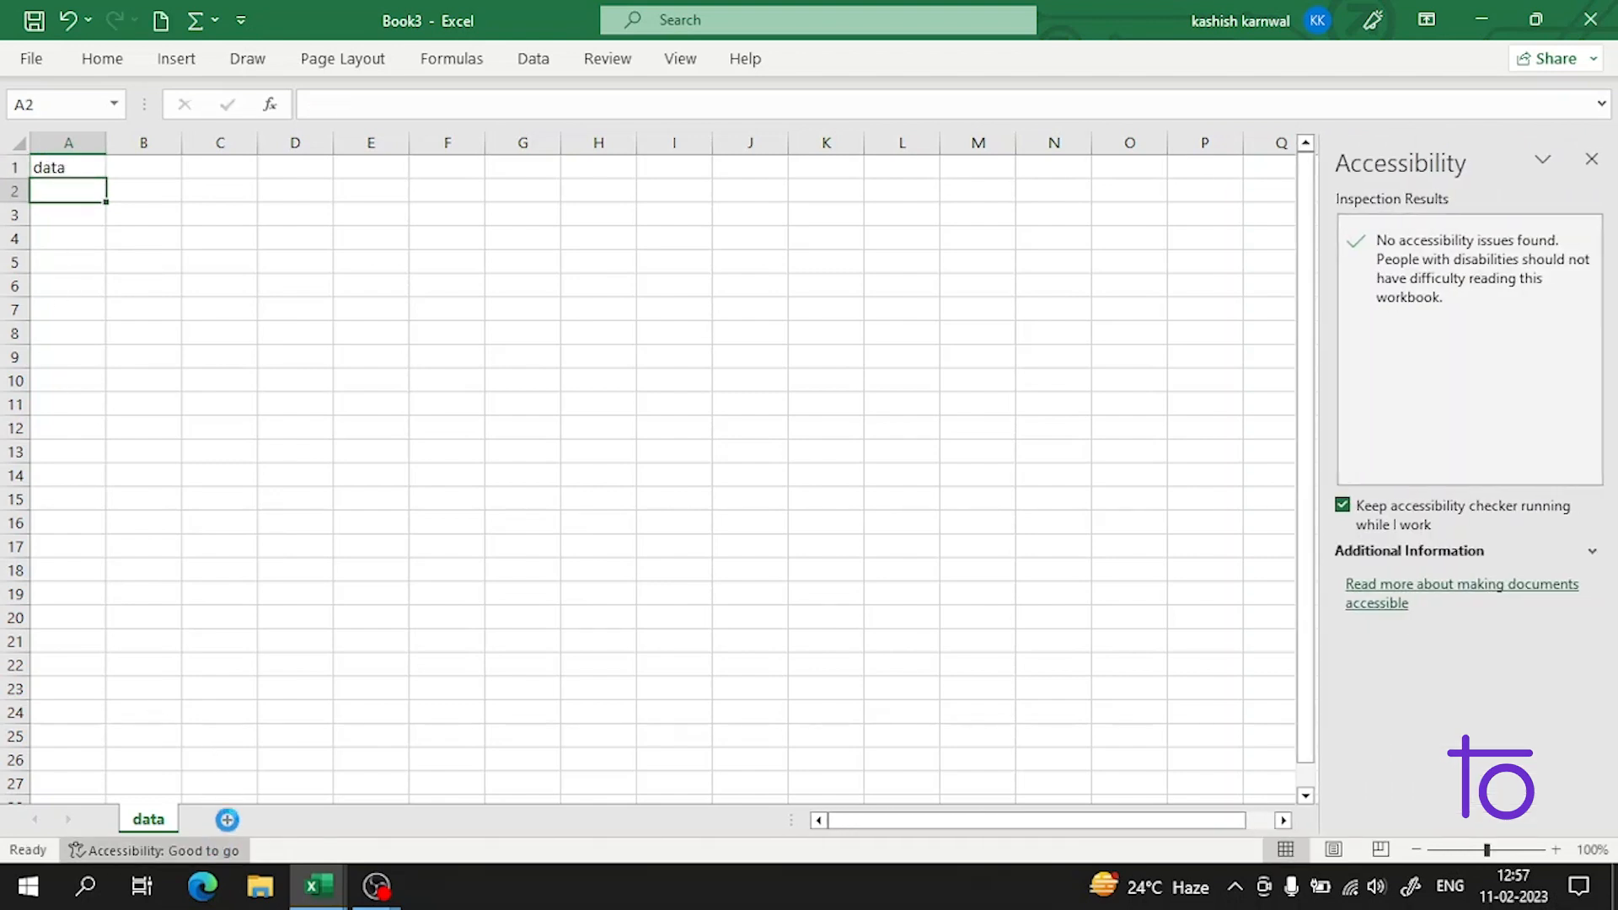
click(228, 820)
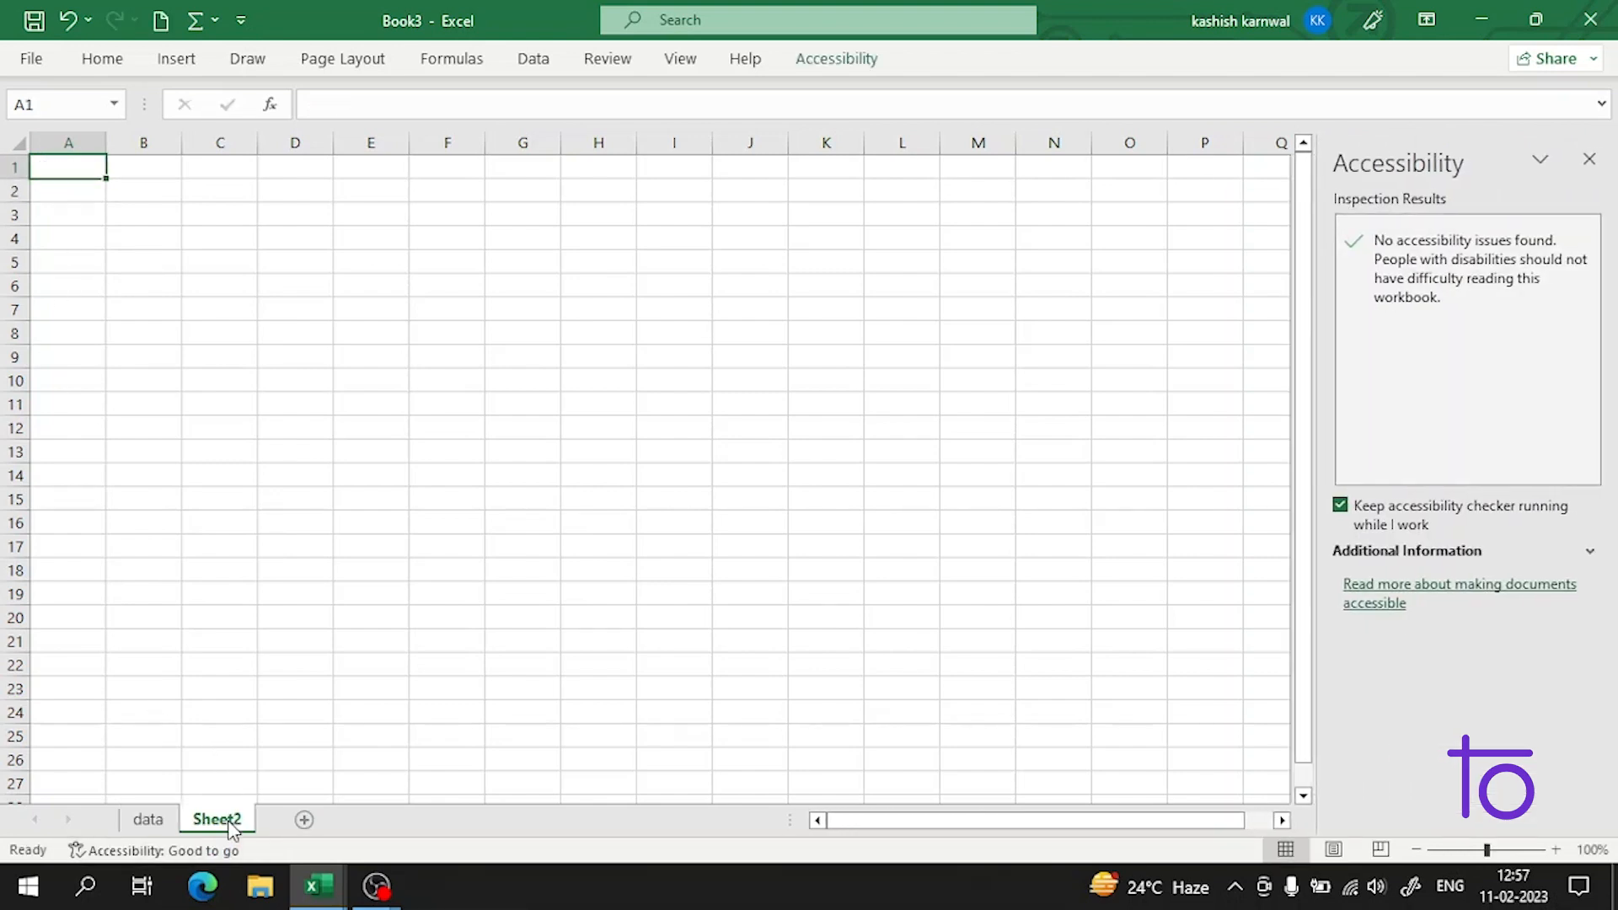
click(1590, 160)
right_click(242, 823)
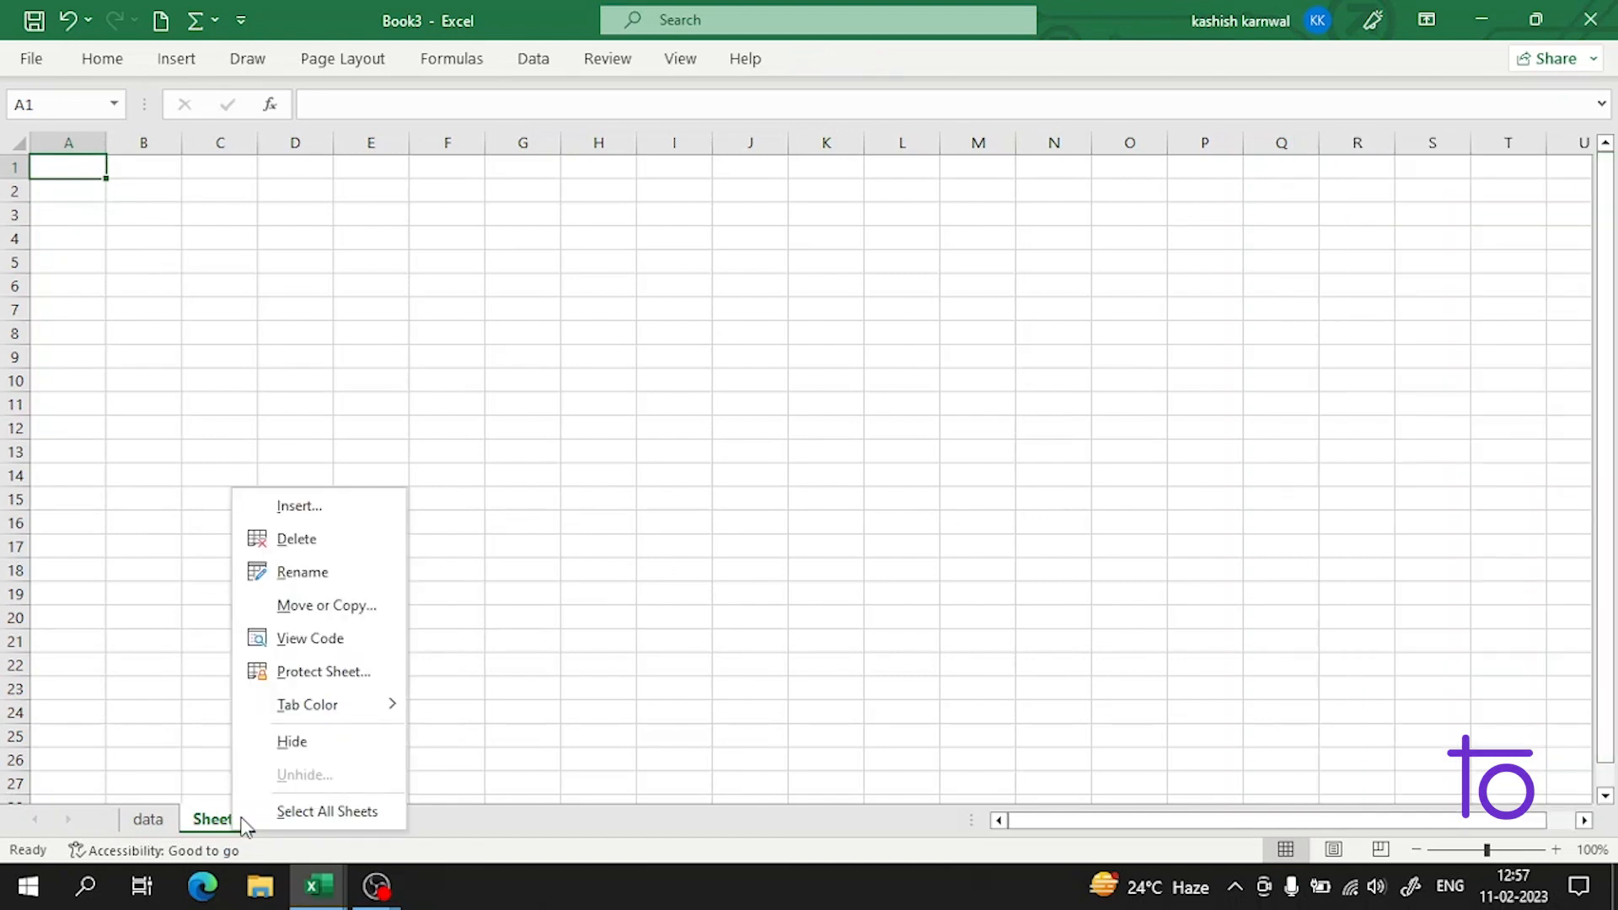
click(330, 566)
key(BackSpace)
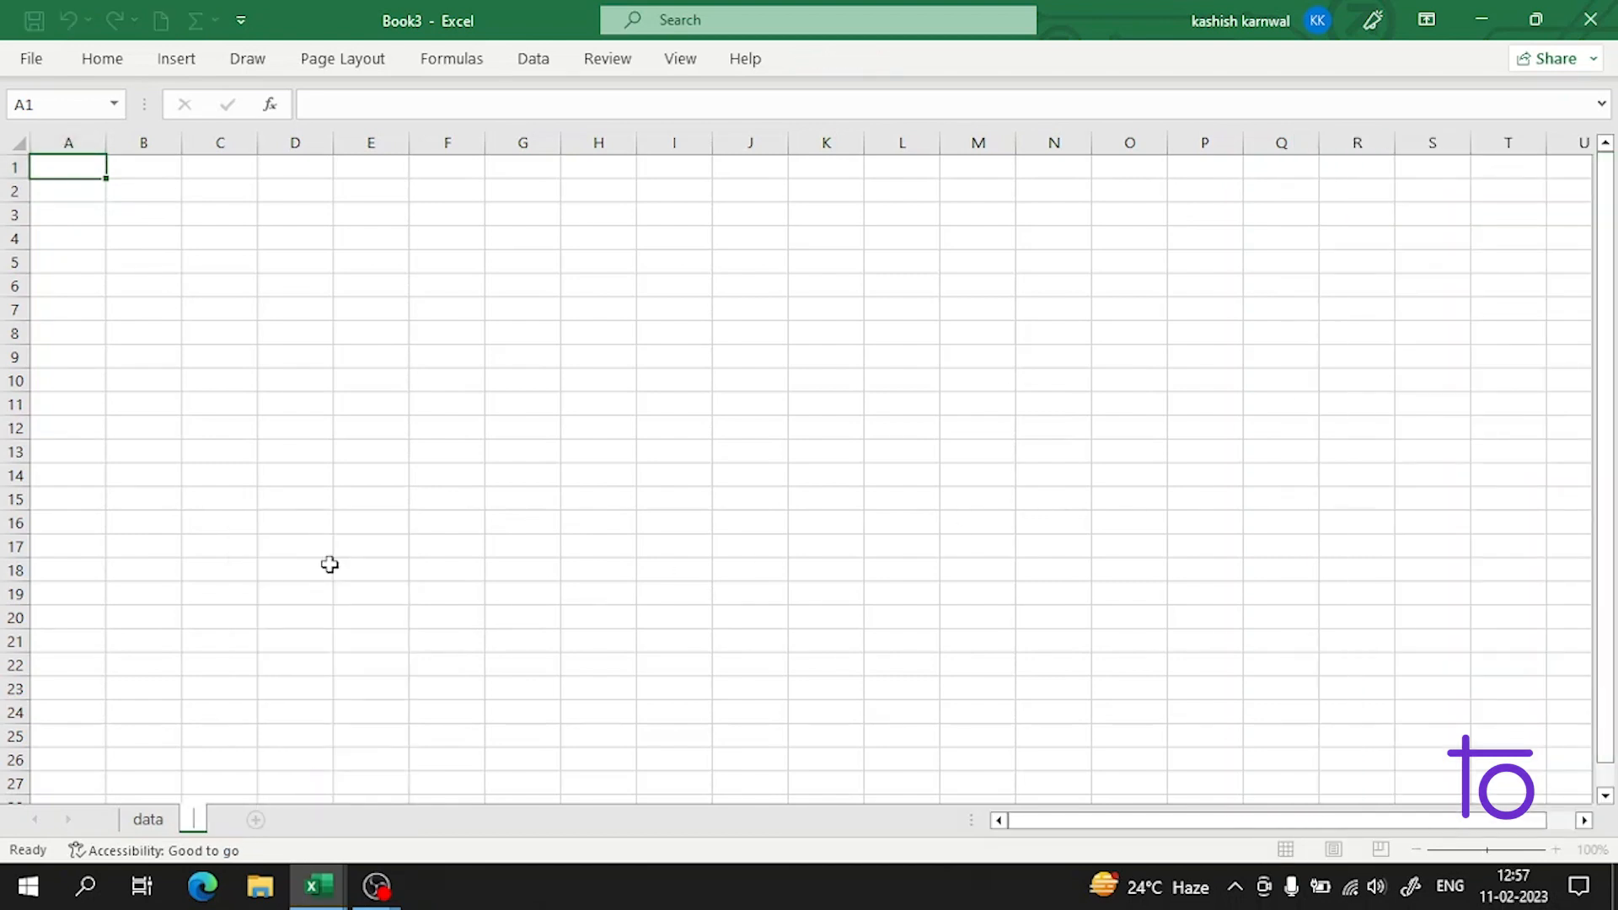
text(devtow)
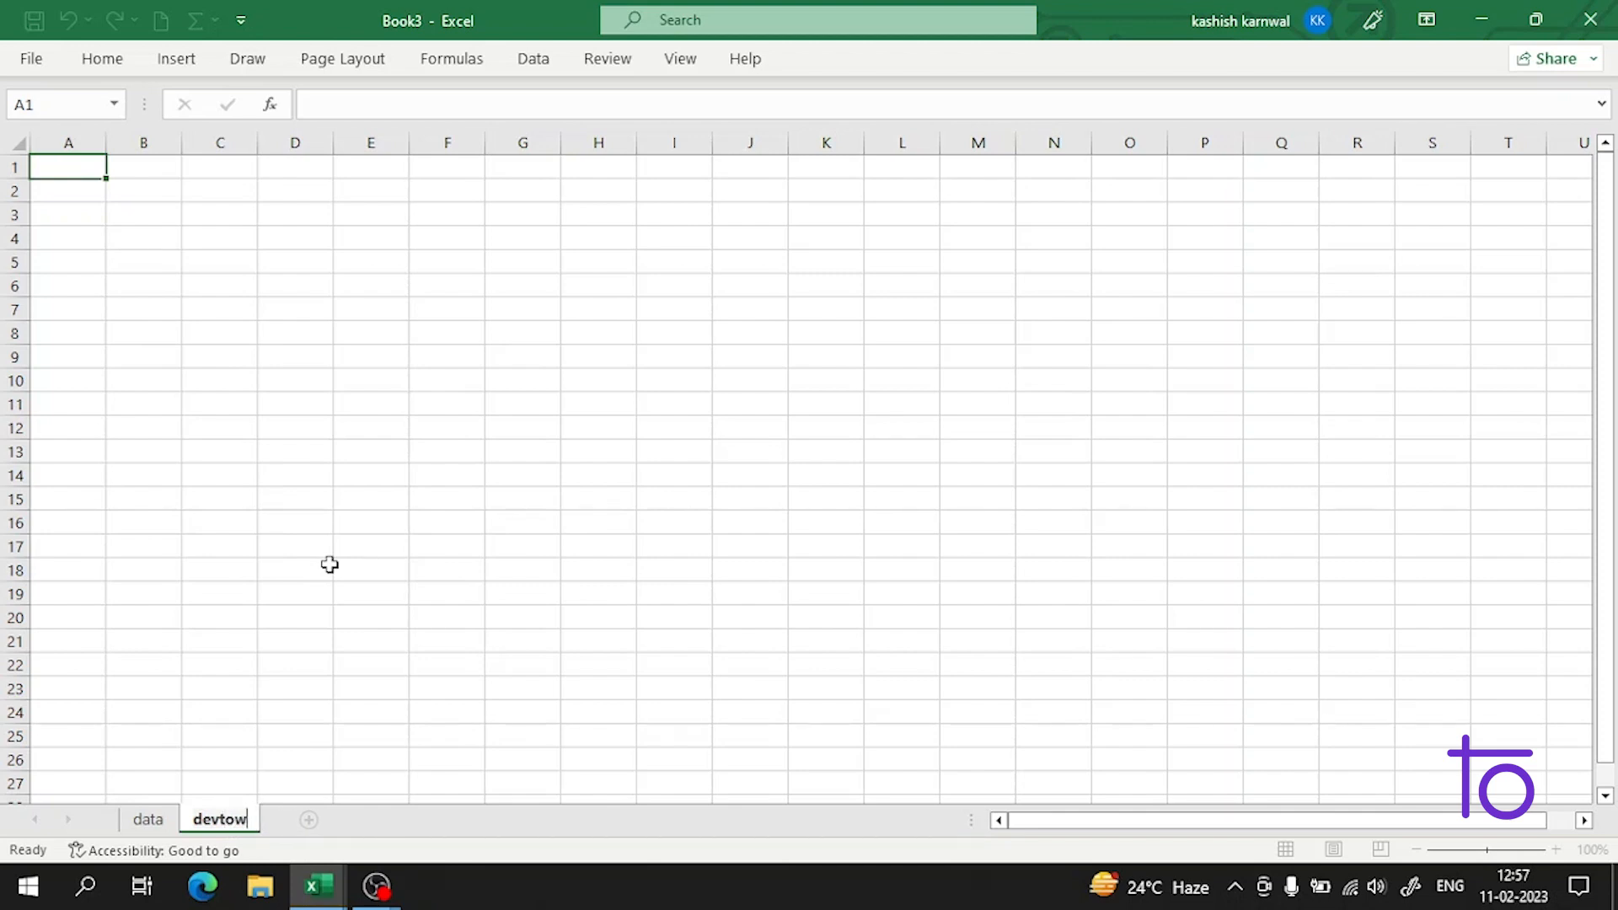
text(n)
key(Return)
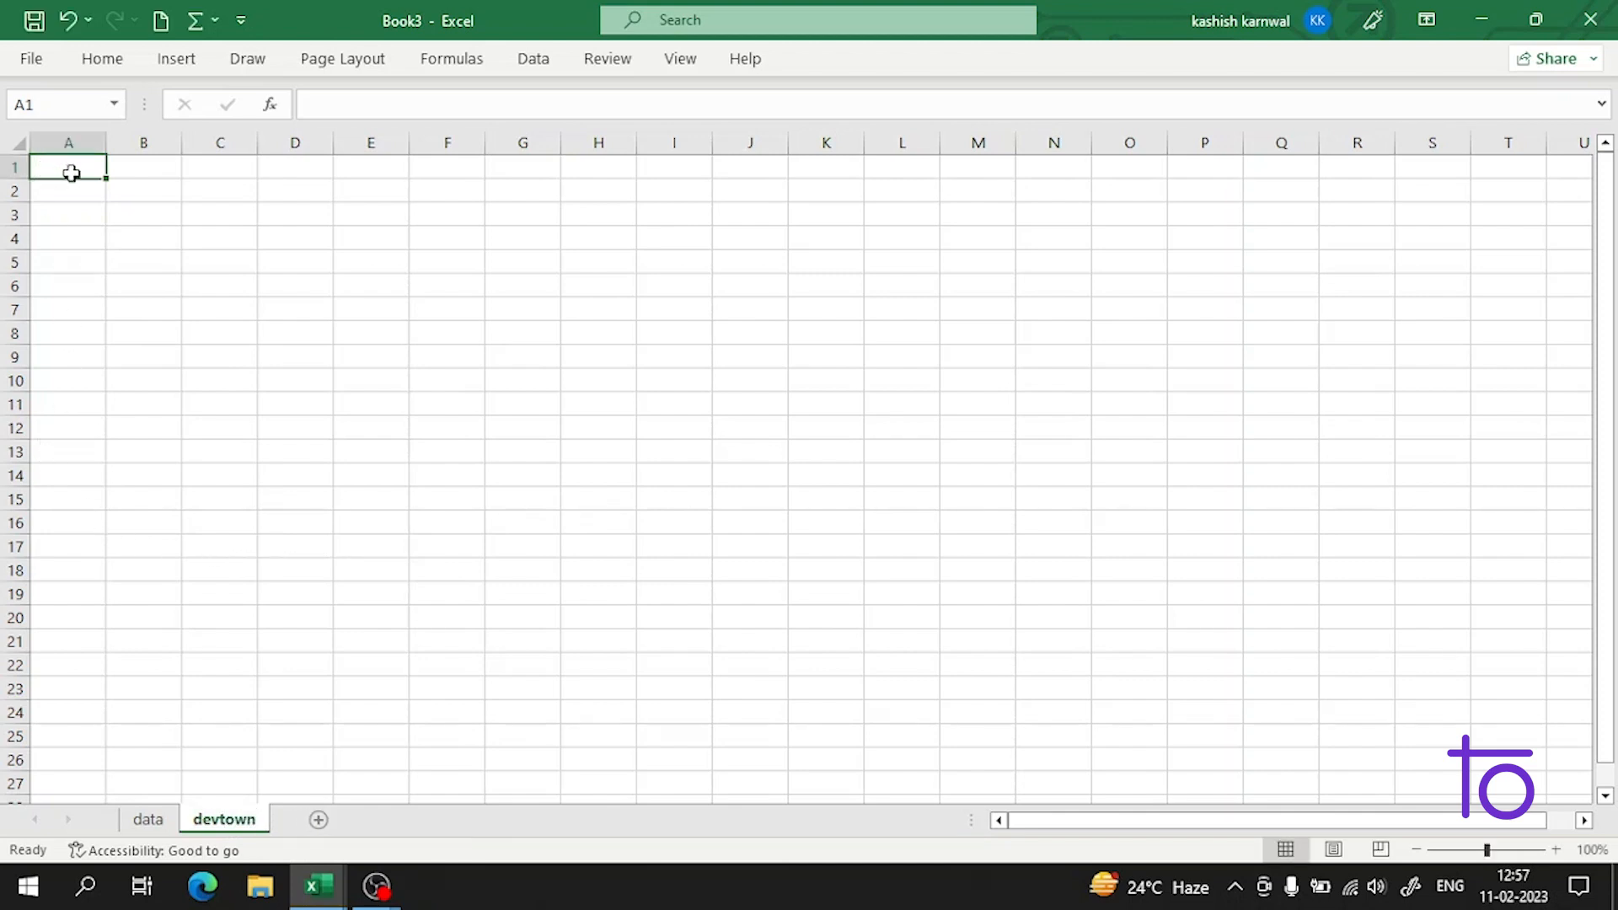
Enter the text "devtown" in cell A1 of the devtown sheet.
text(devtown)
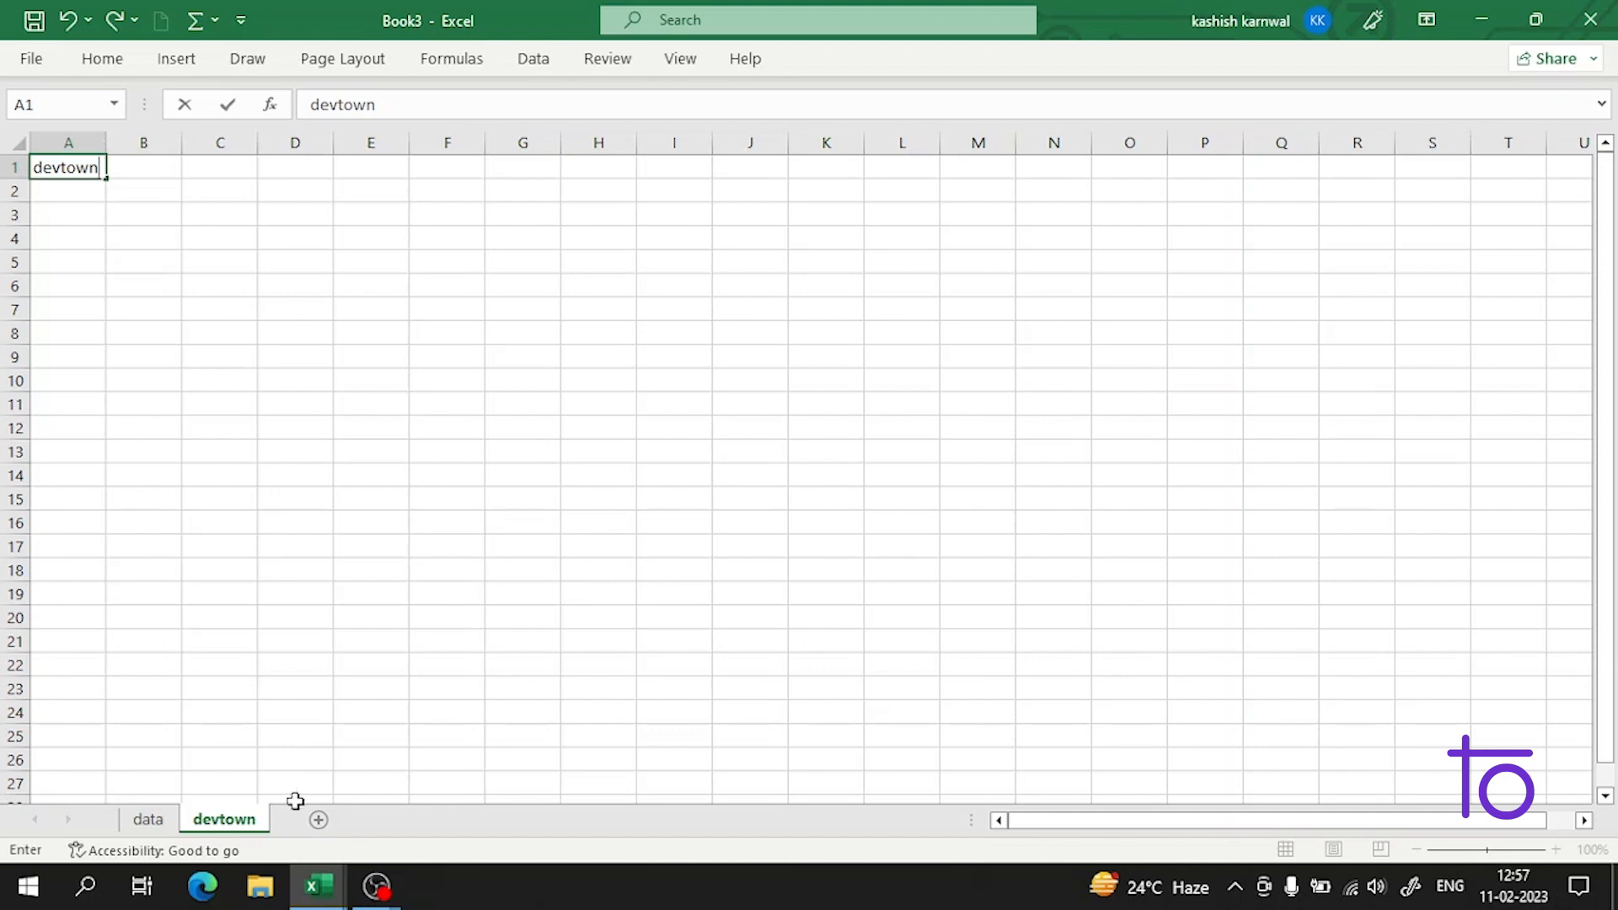
click(139, 207)
click(81, 194)
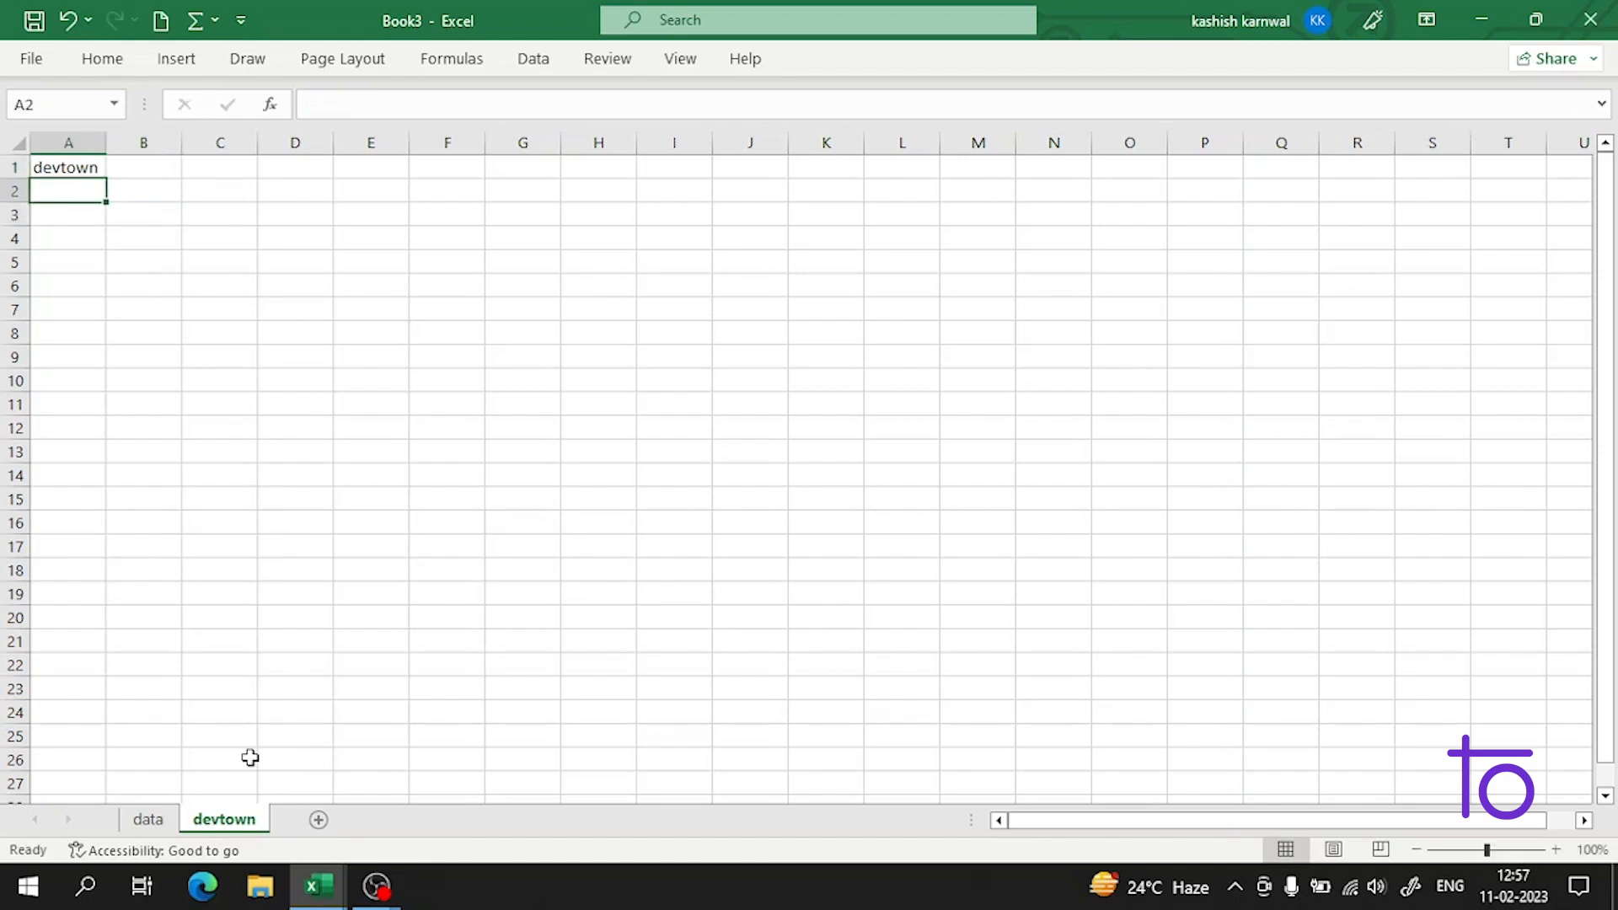
Add a third worksheet after the devtown sheet and rename it "coding".
click(324, 819)
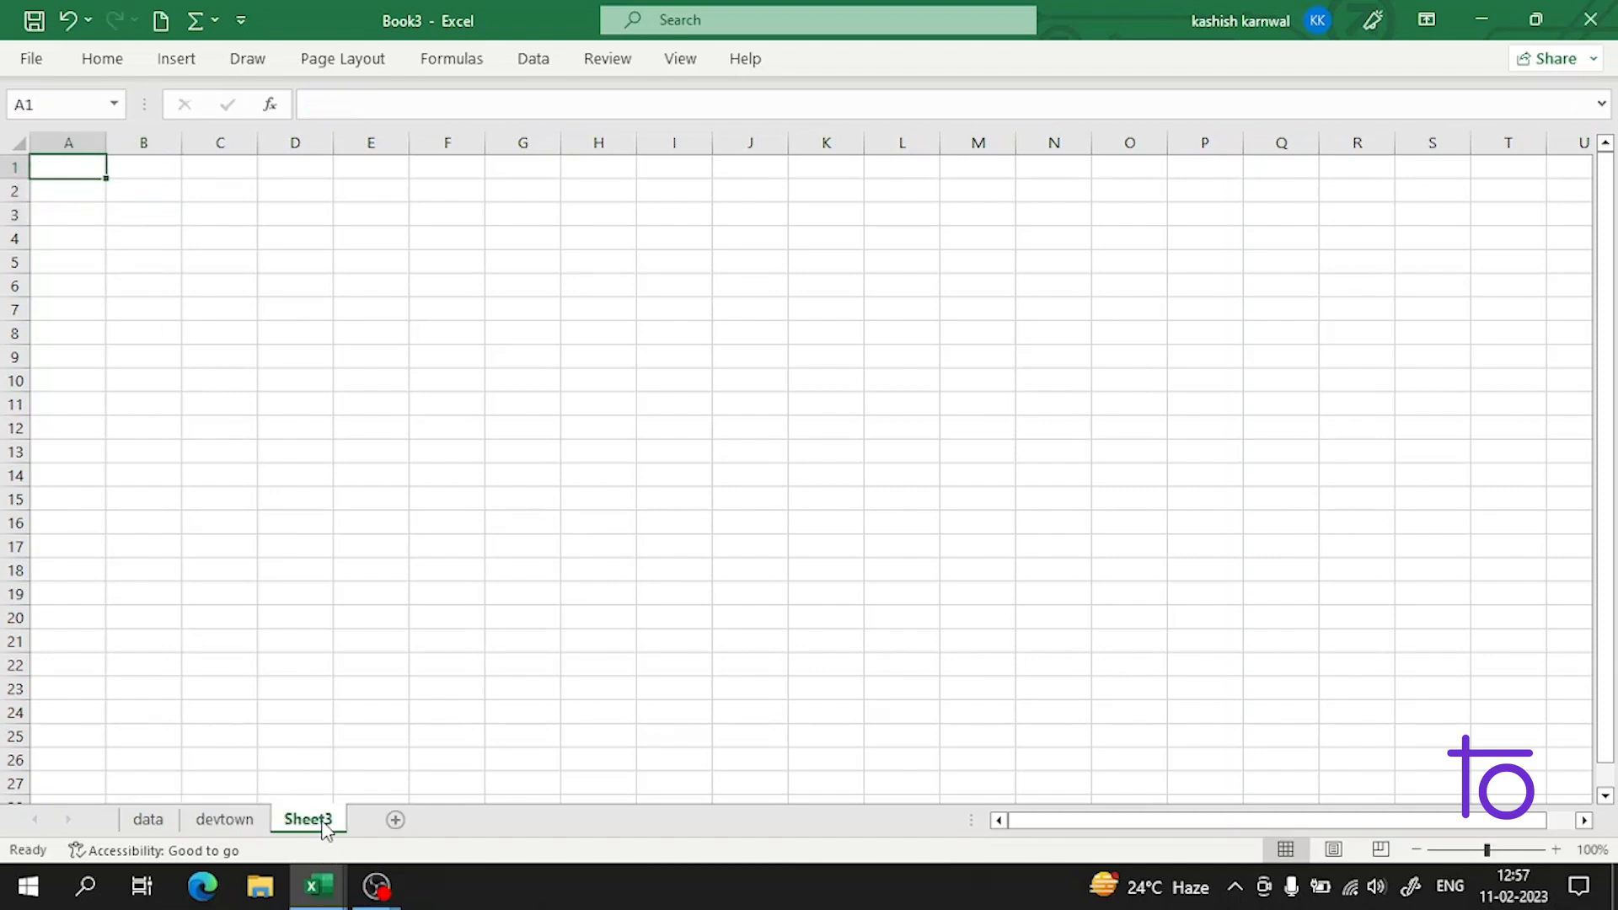
right_click(324, 828)
click(406, 561)
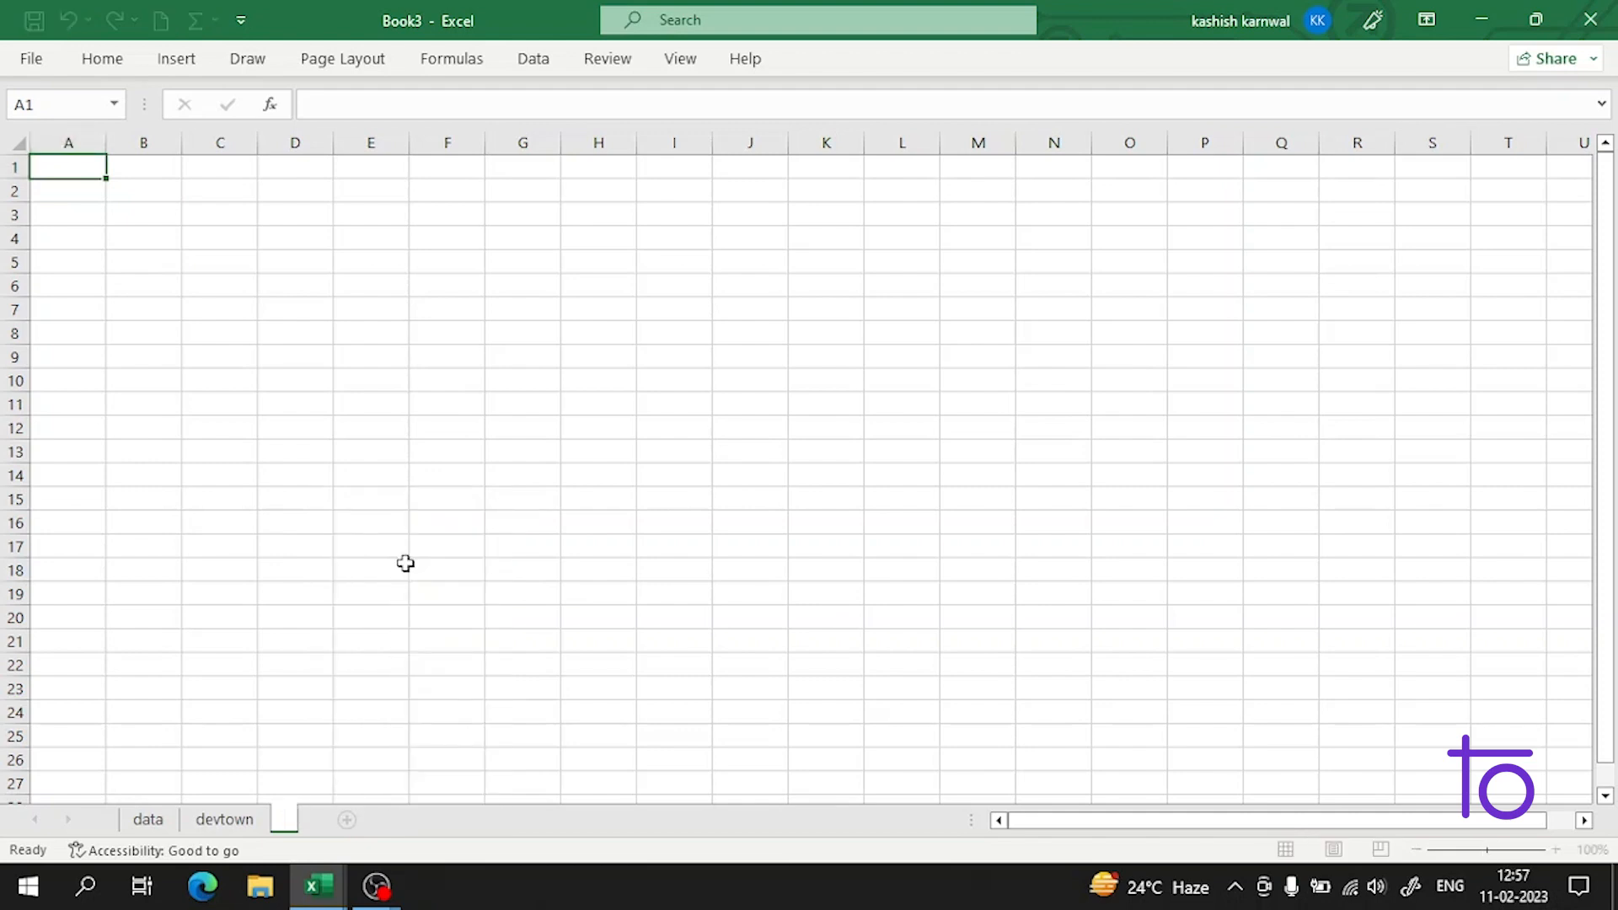
text(coding)
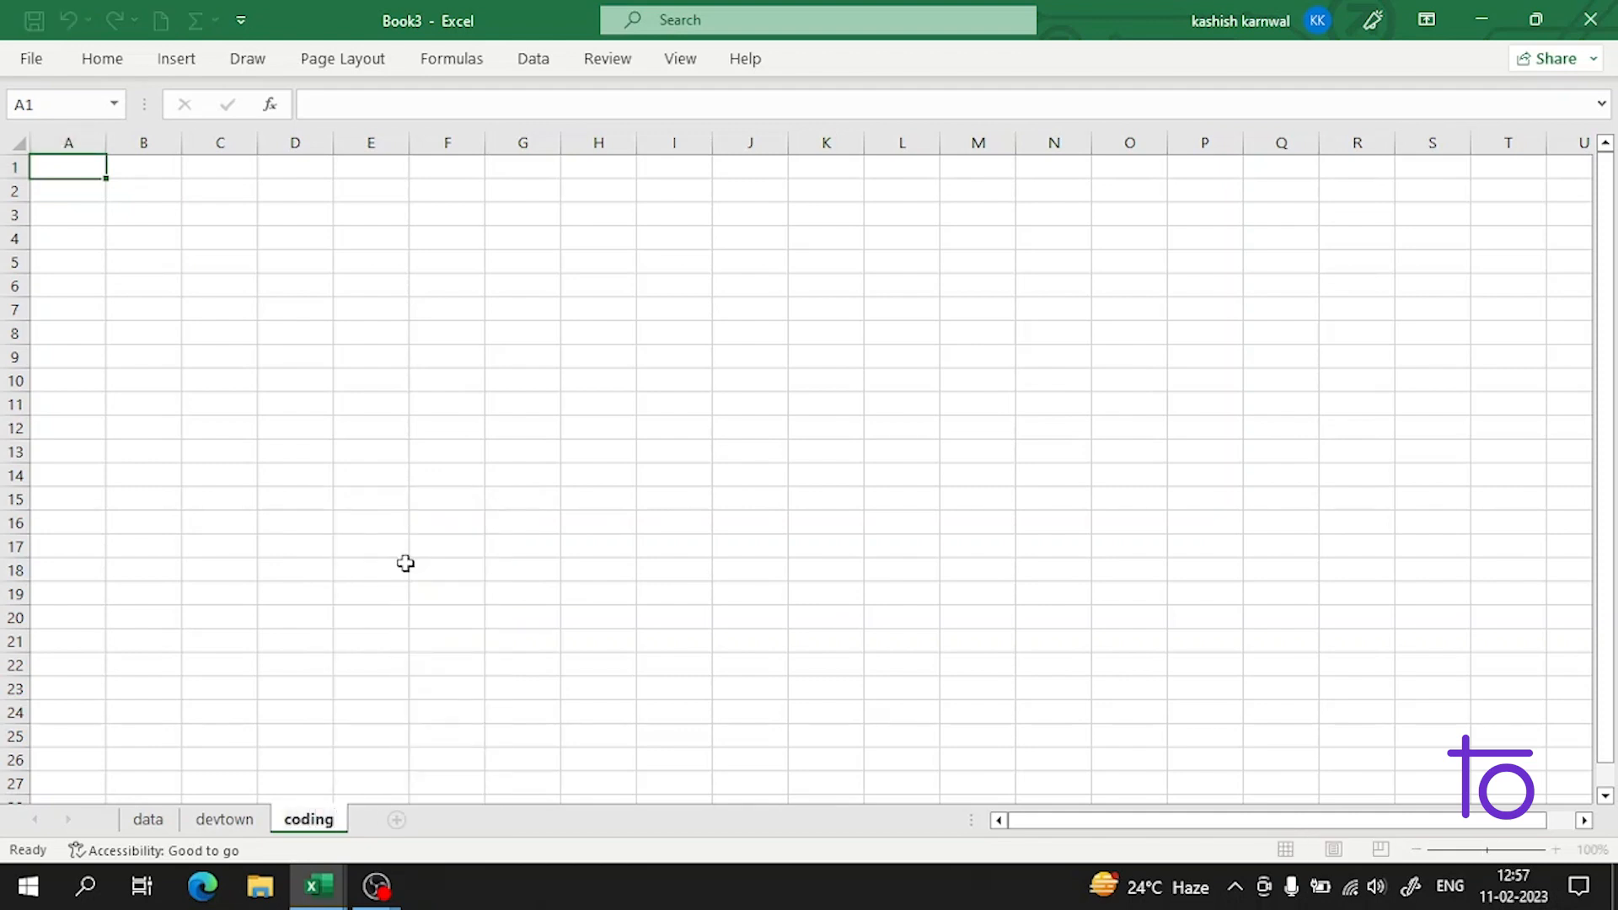
key(Return)
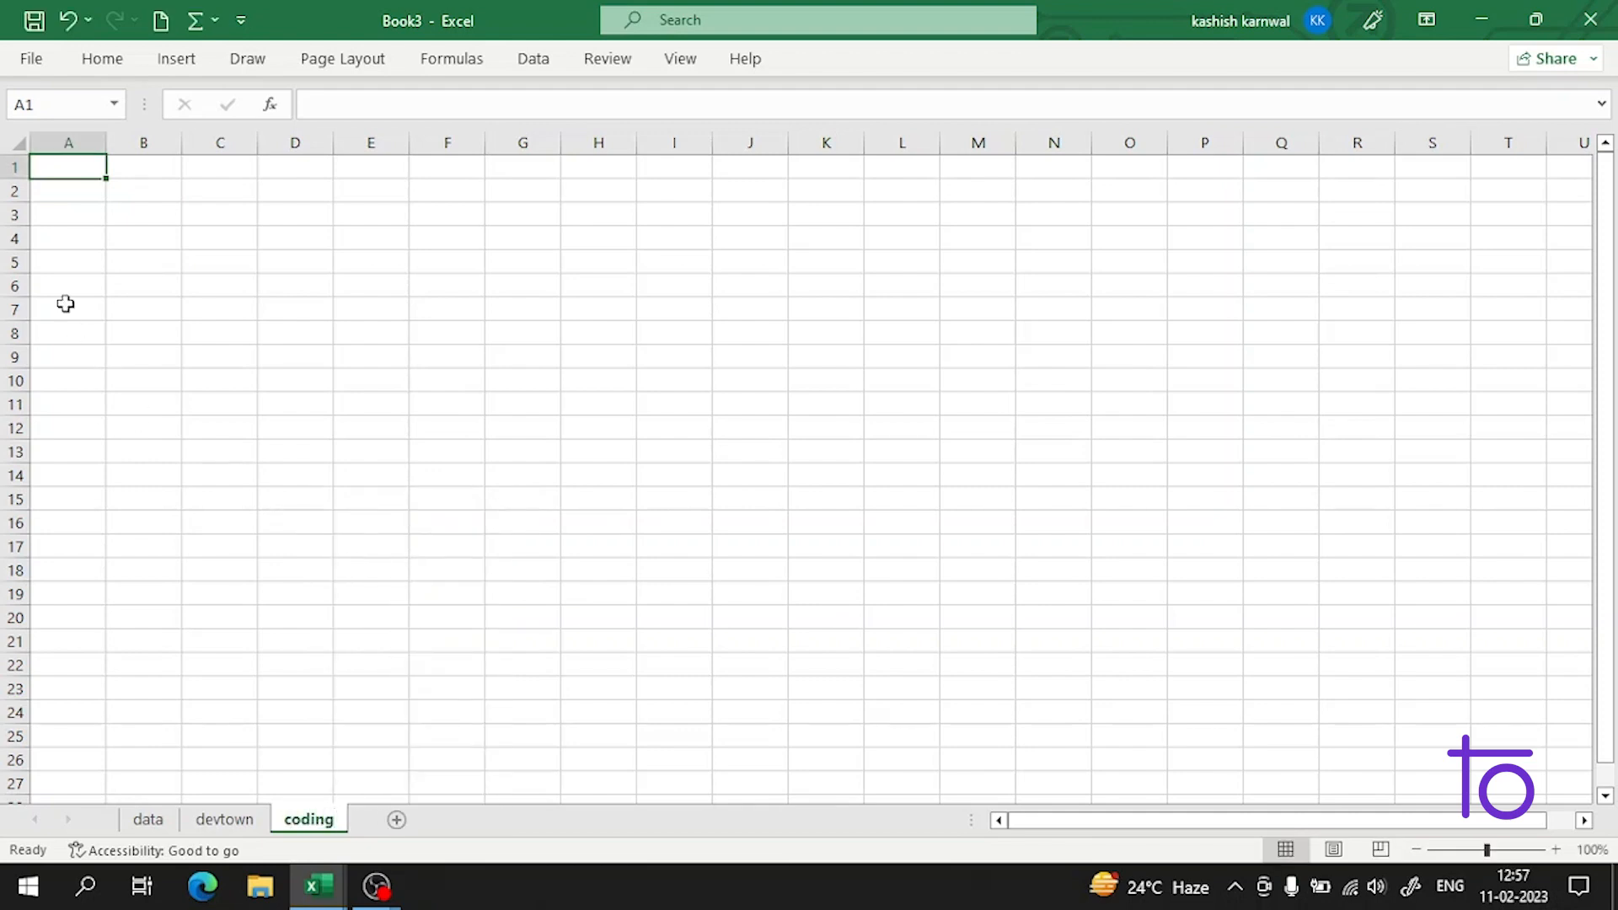
Enter the text "coding" in cell A1 of the coding sheet.
double_click(61, 169)
text(cod)
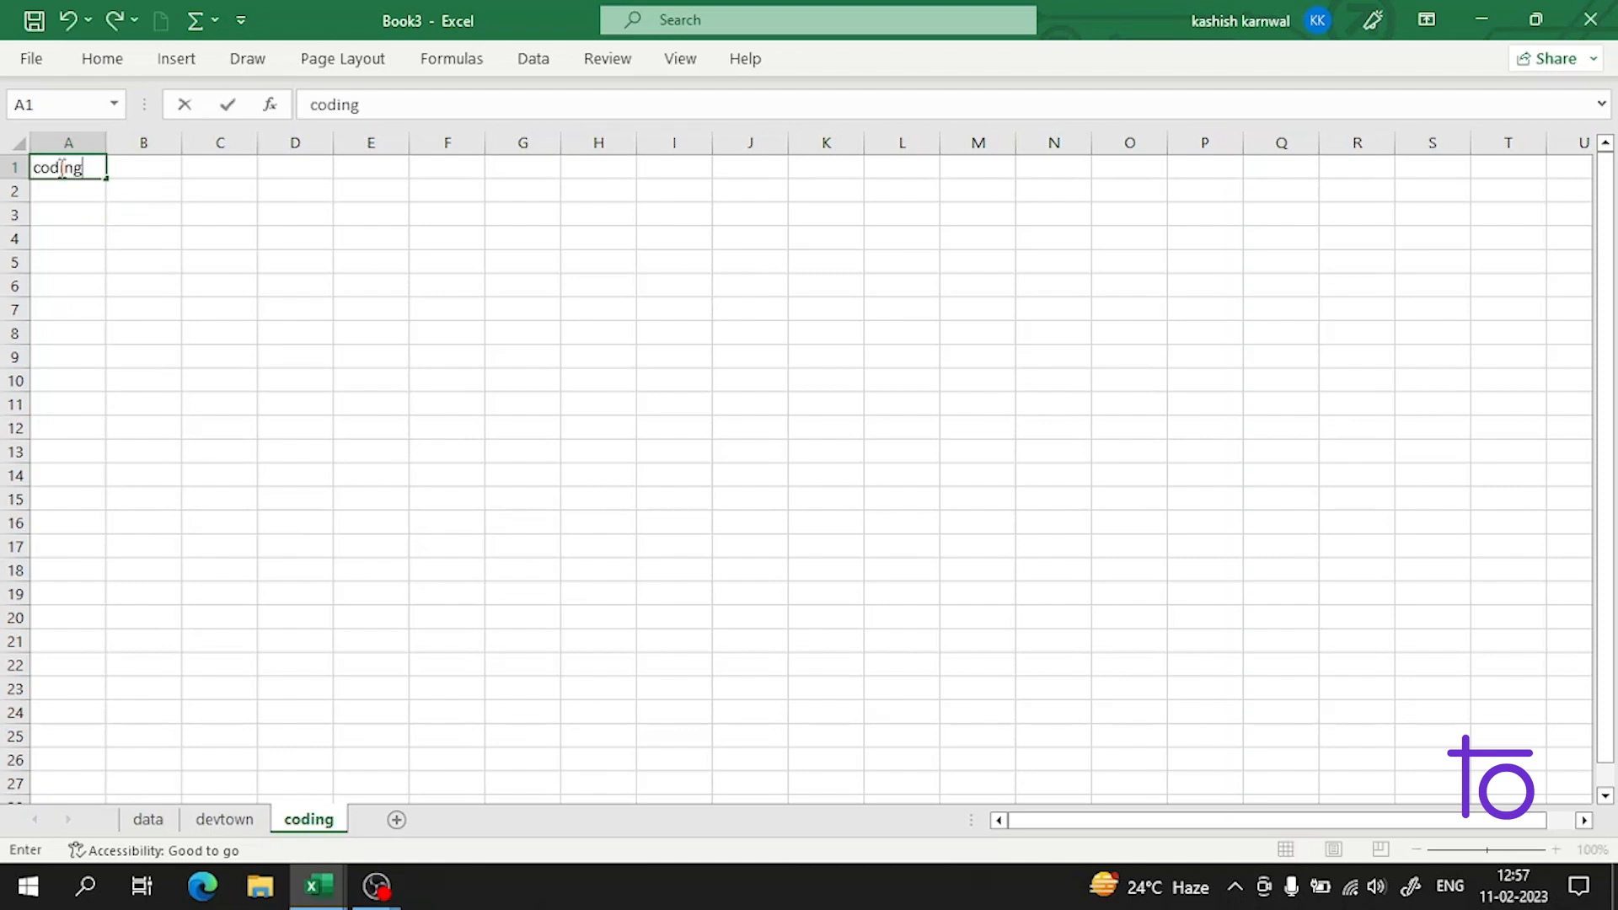
text(ing)
key(Return)
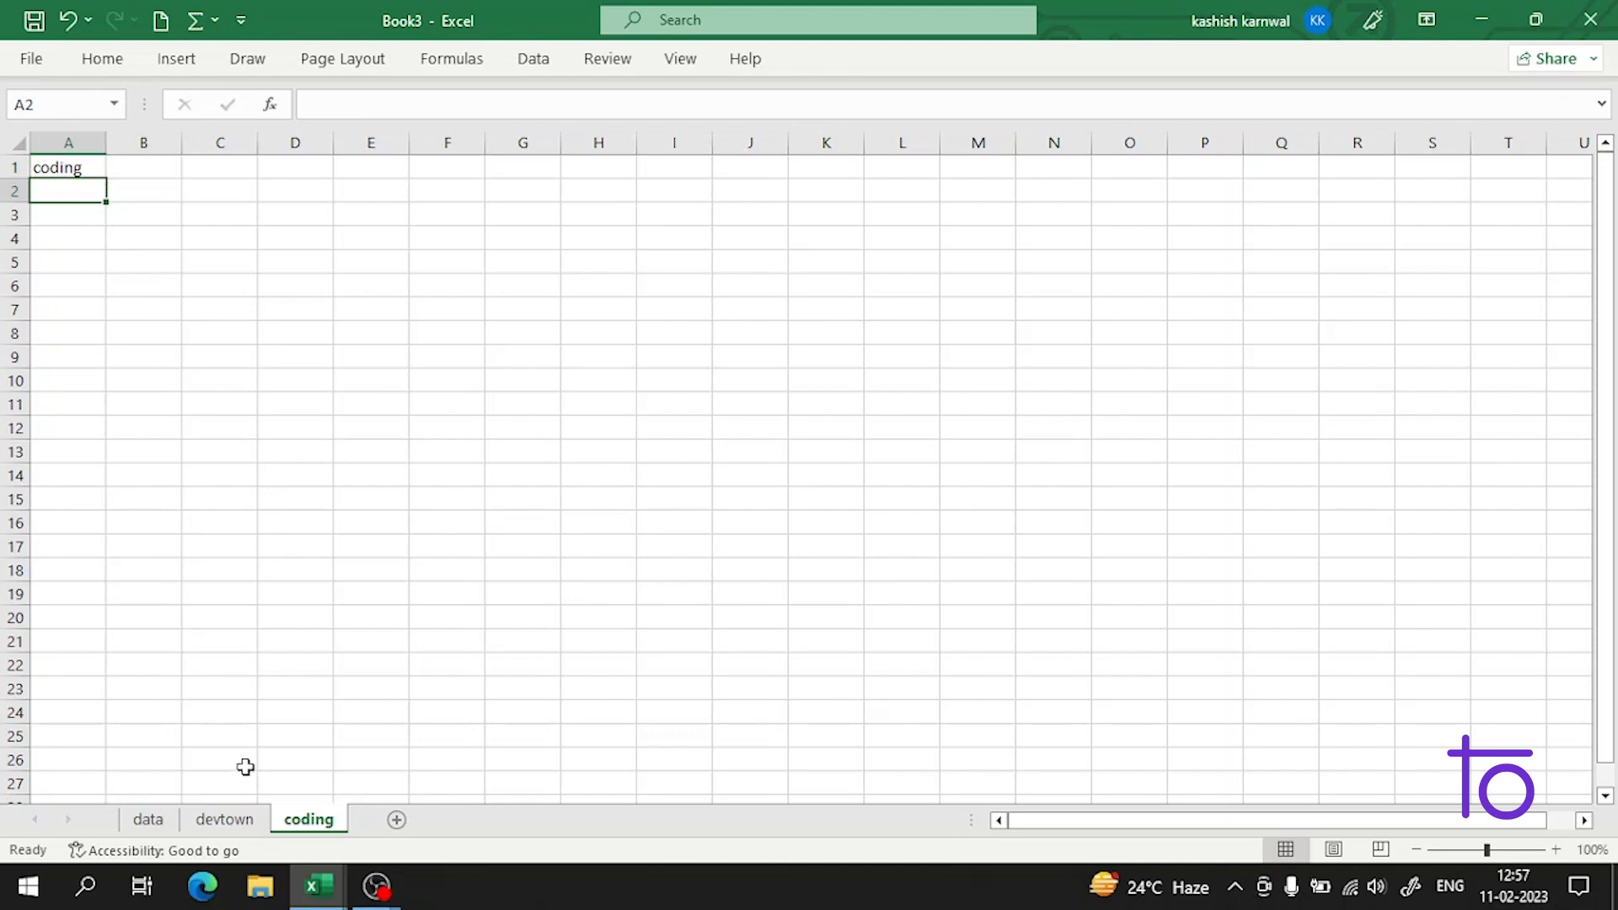
Switch to the data sheet and select its cell A1.
click(150, 820)
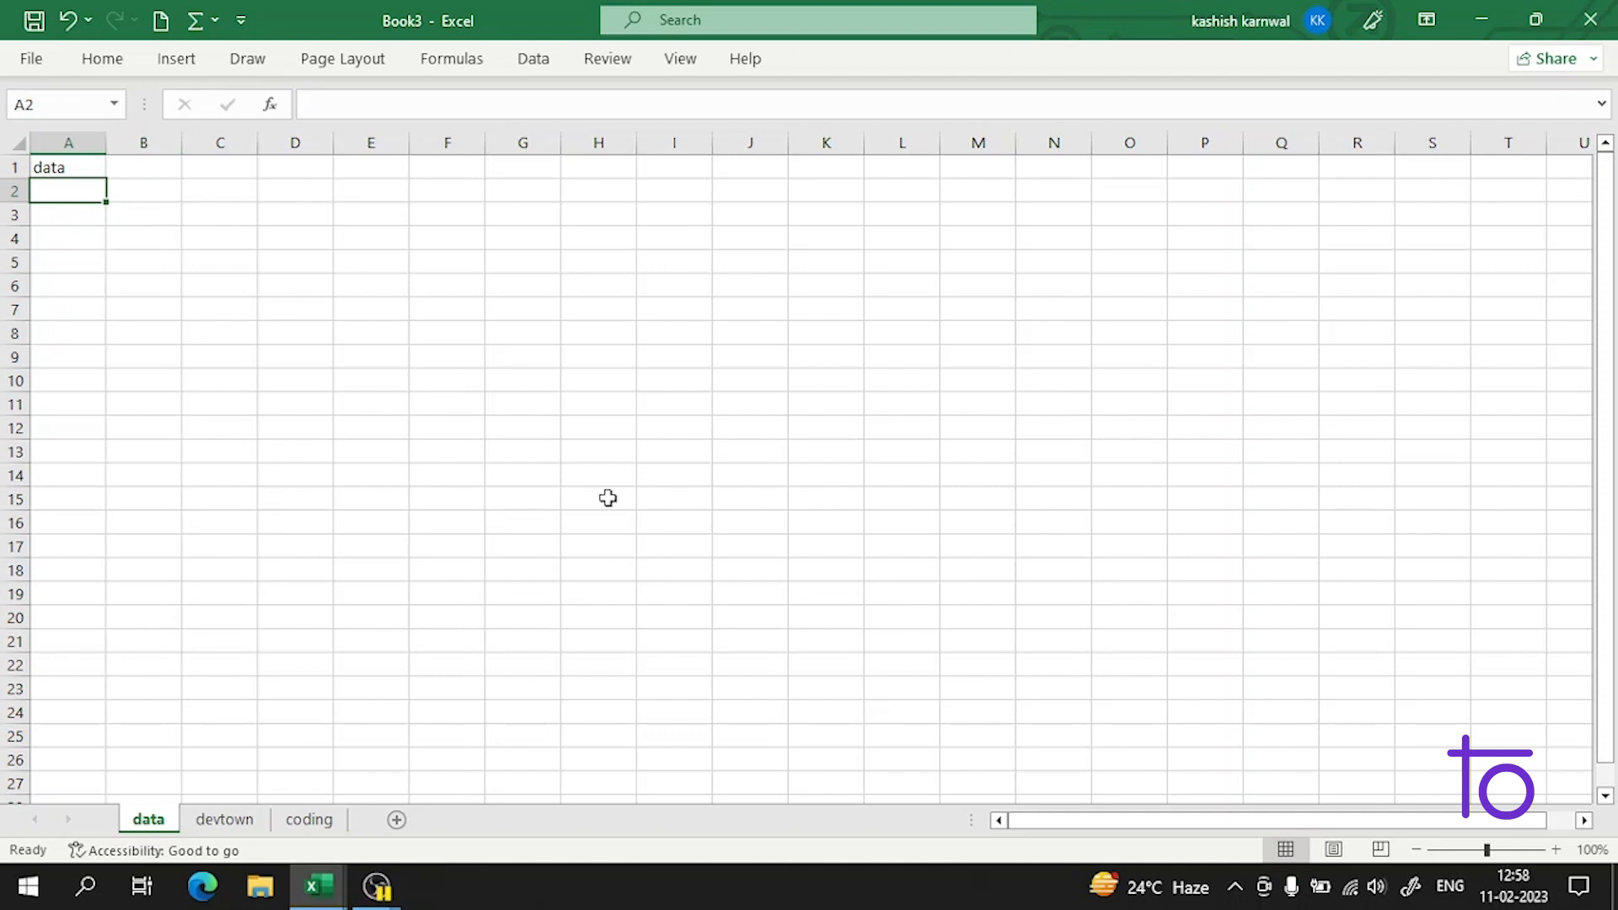
click(93, 165)
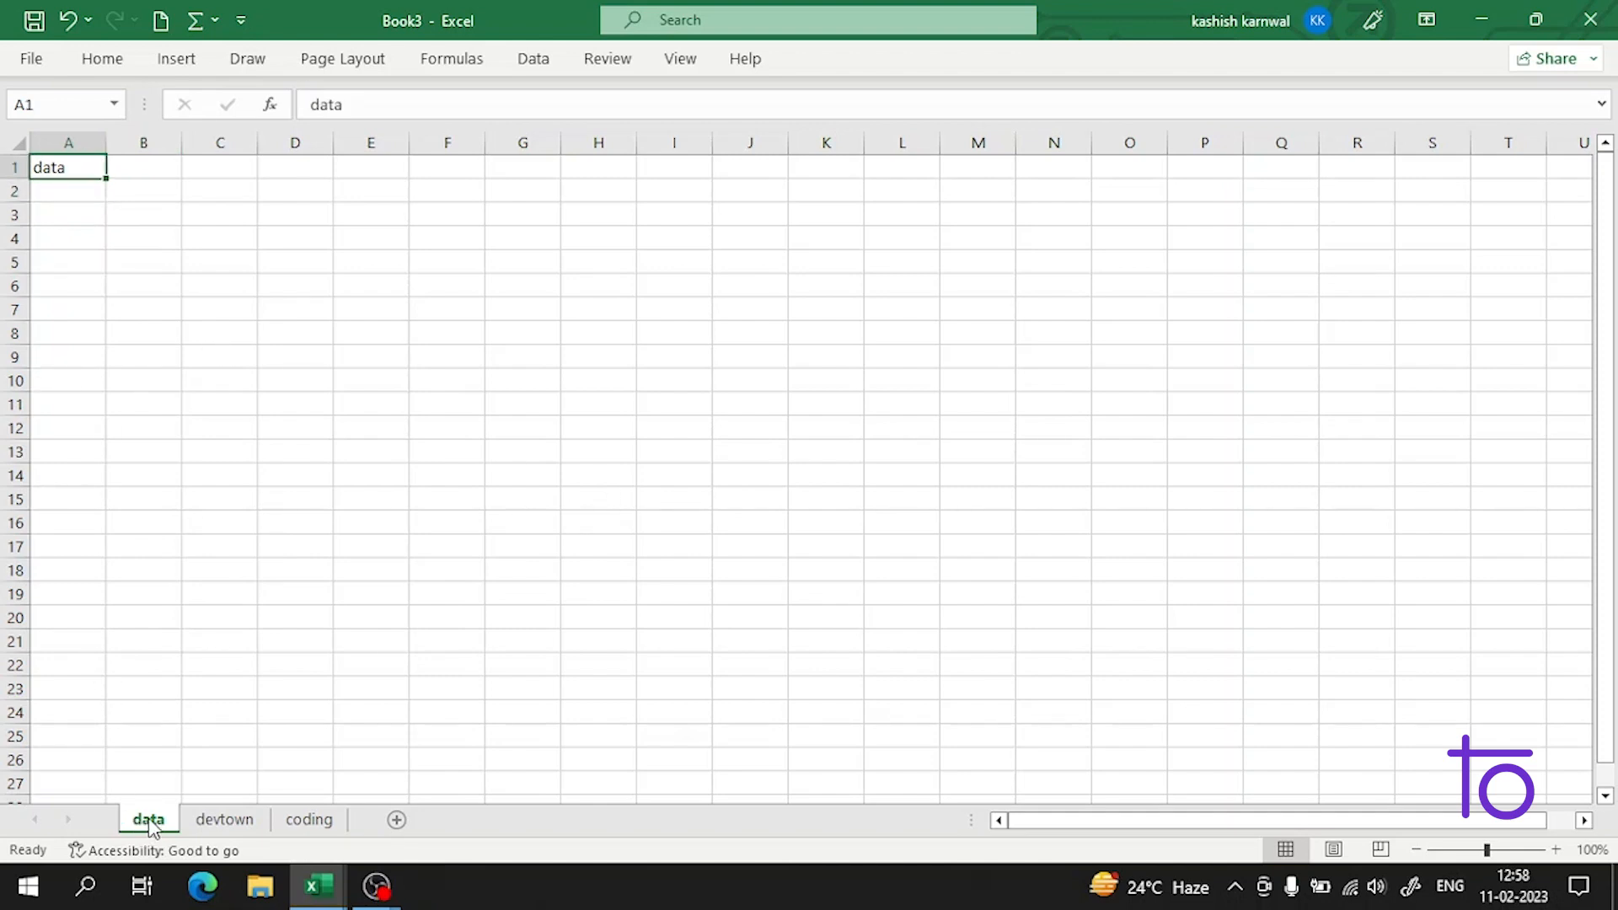
click(183, 280)
click(59, 194)
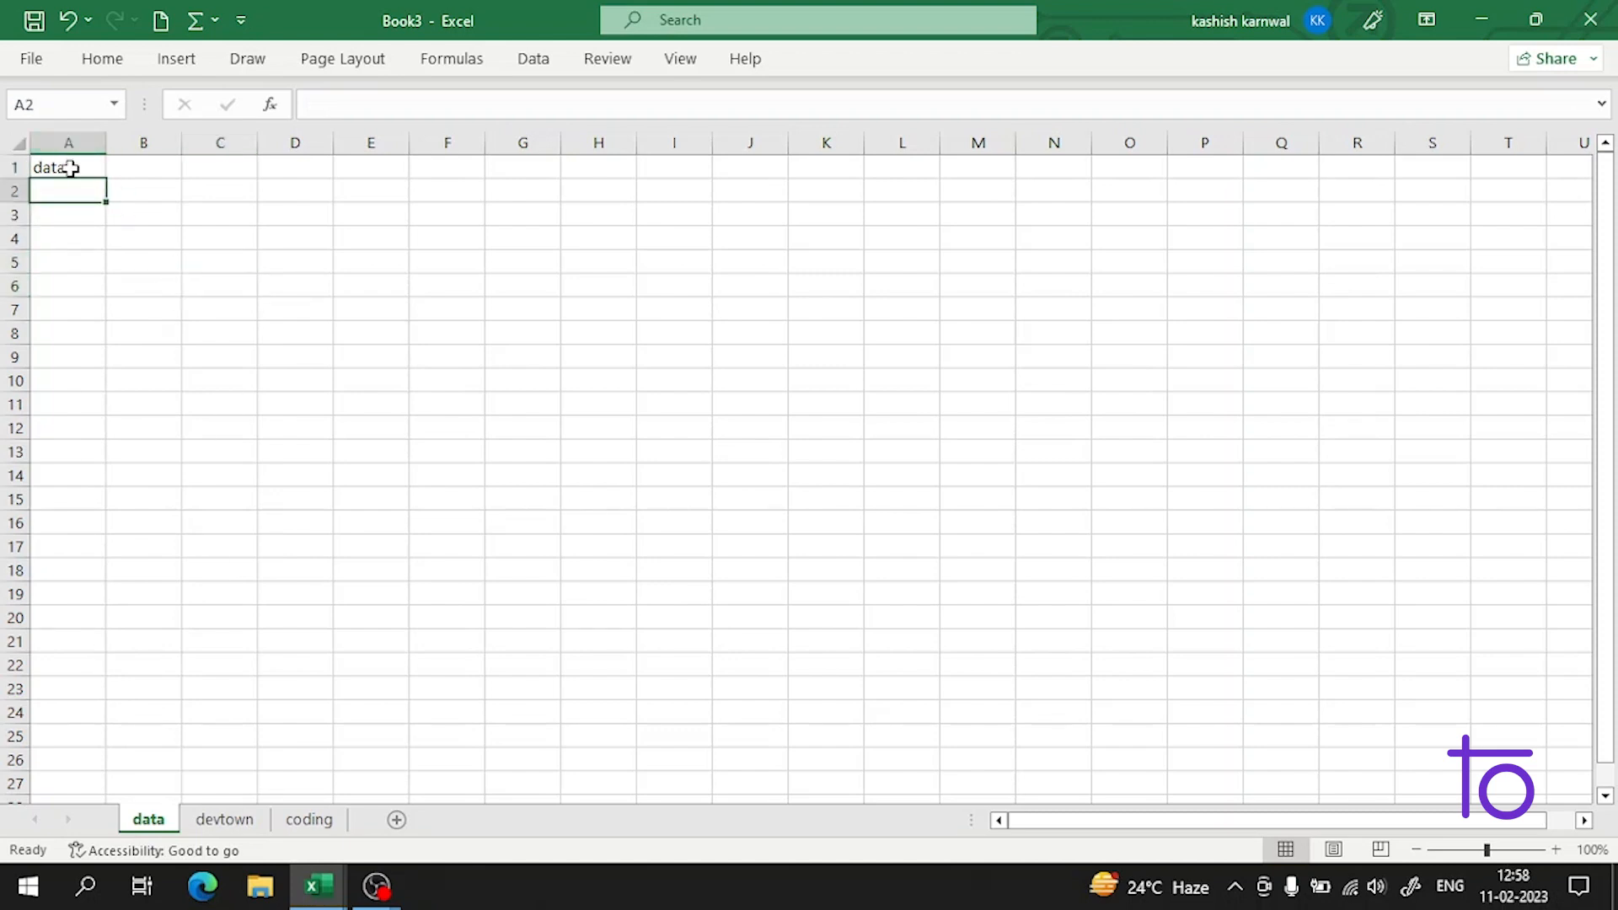
click(68, 166)
Try to move the data sheet within Book3 using Move or Copy Sheet, placing it before the devtown sheet.
click(102, 59)
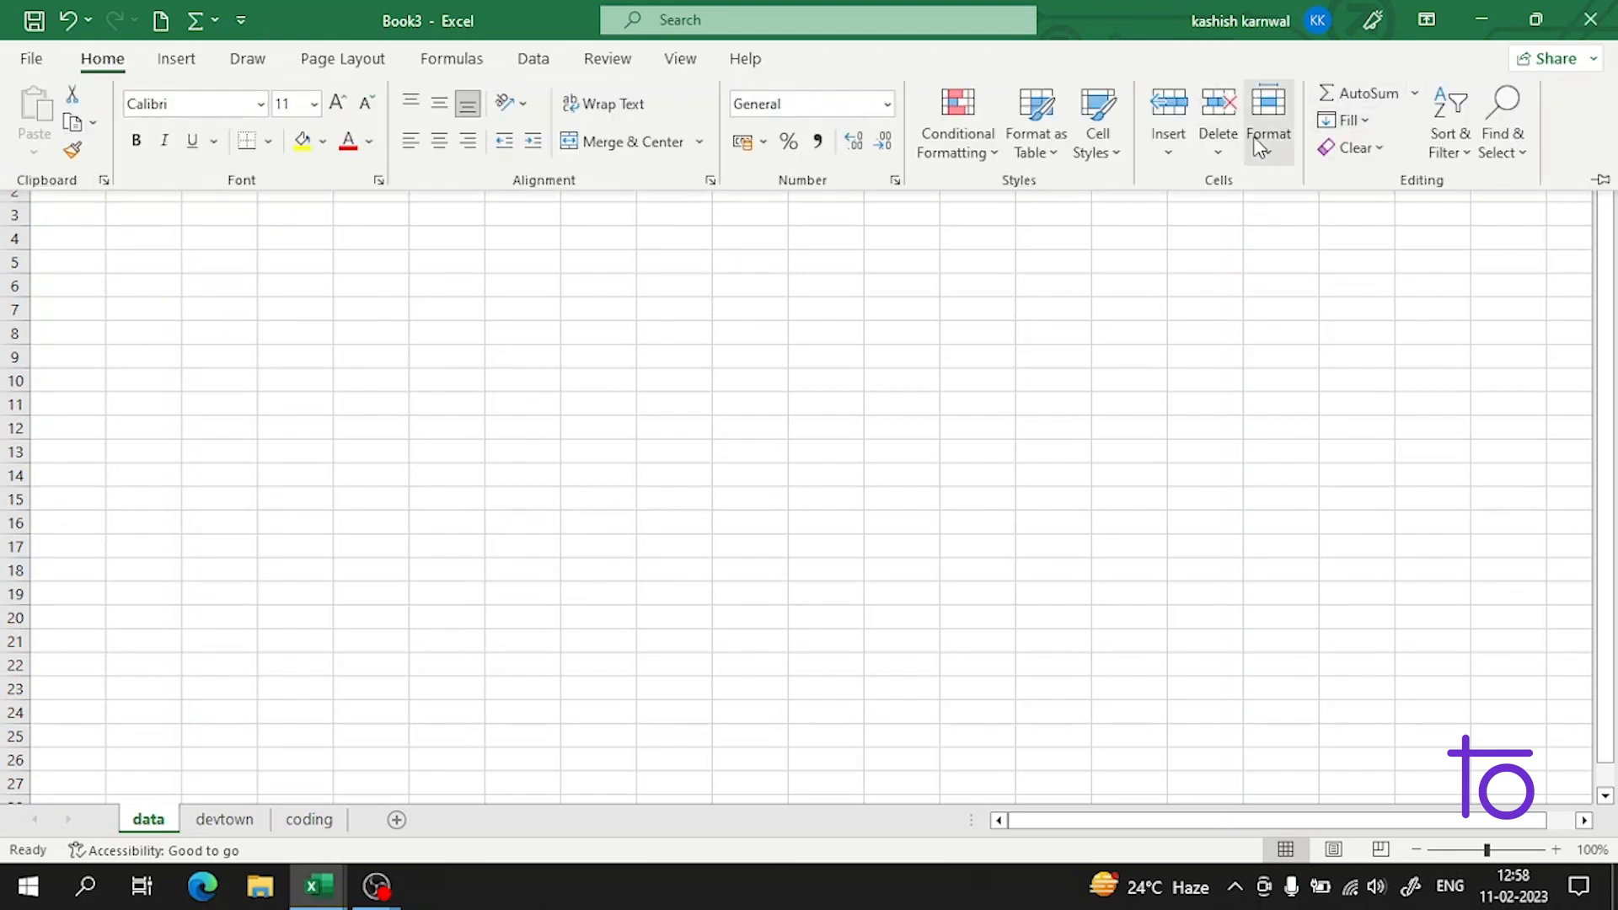
click(1272, 152)
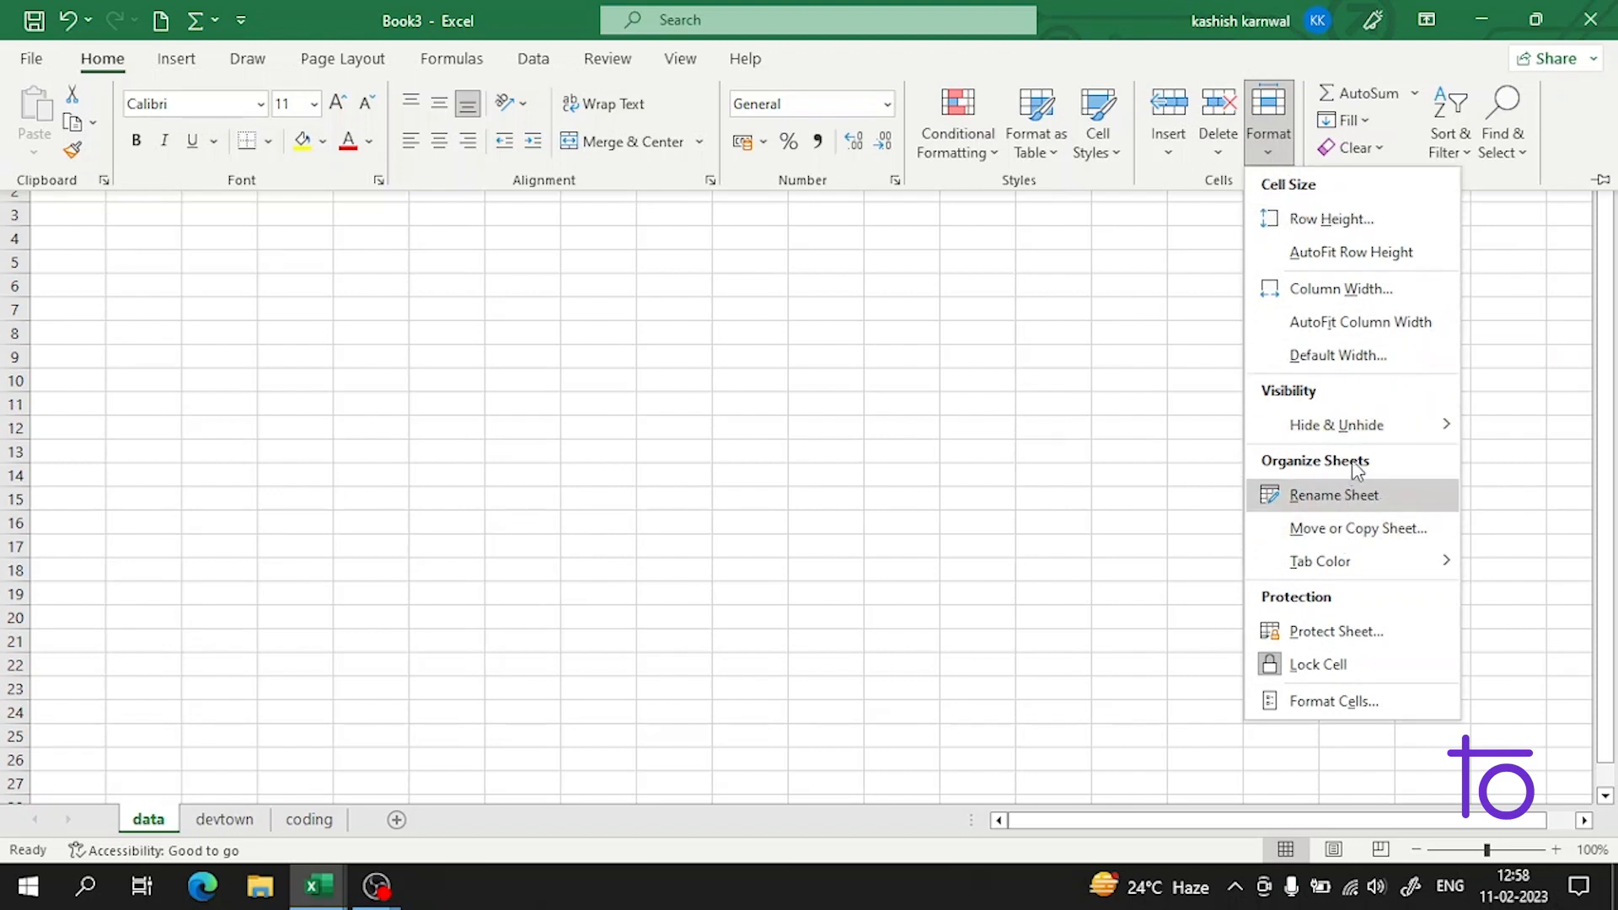
click(1325, 519)
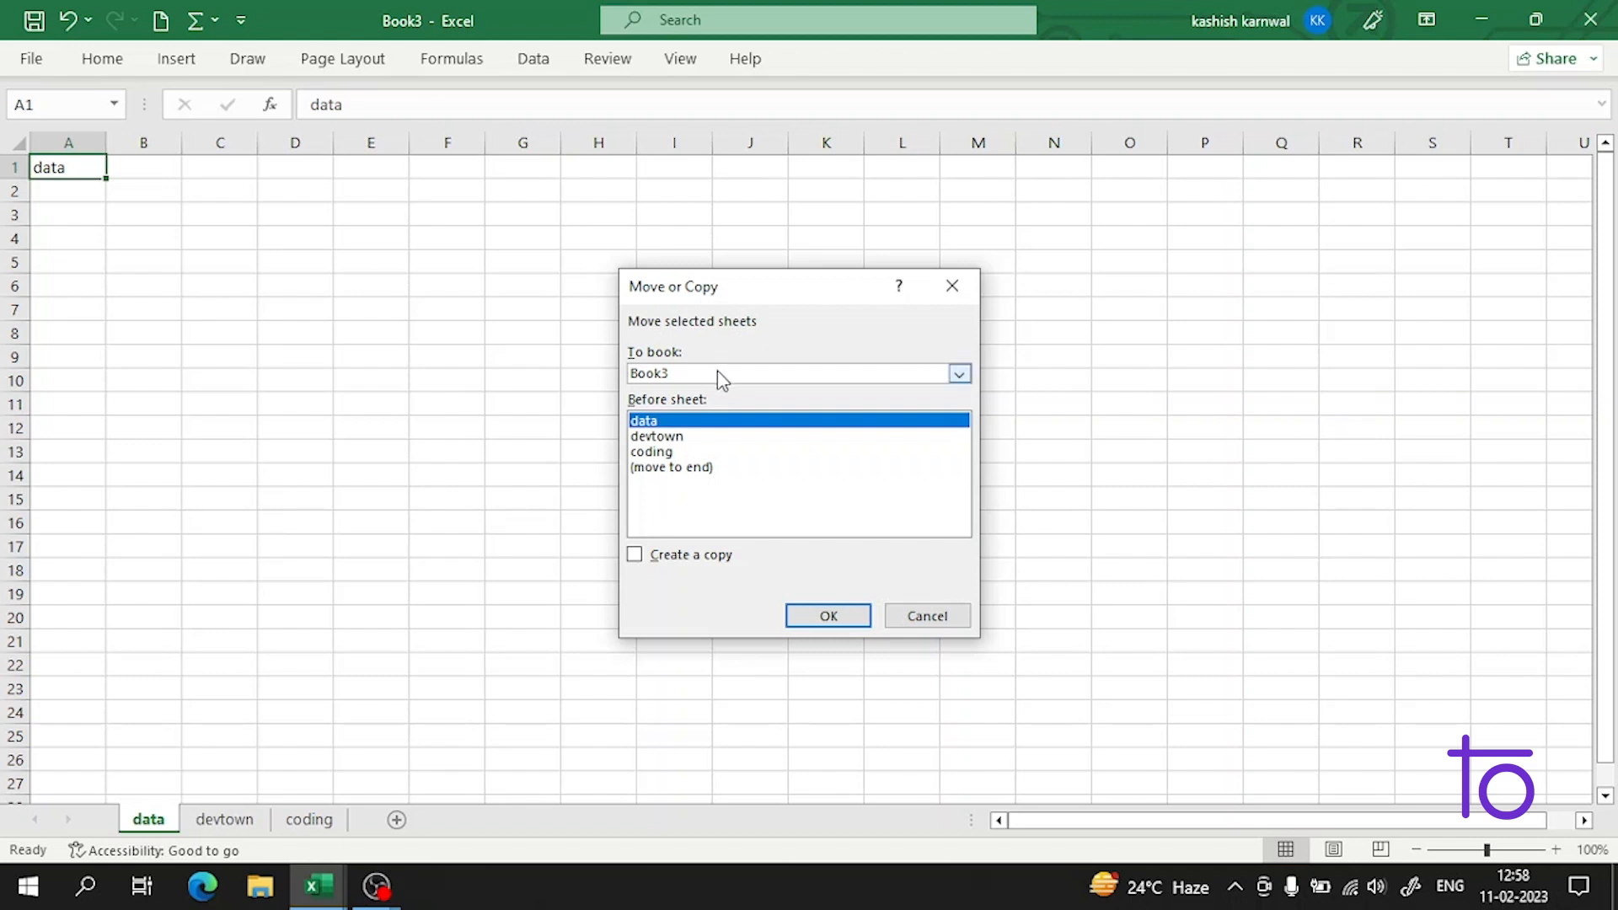
drag(732, 286, 675, 221)
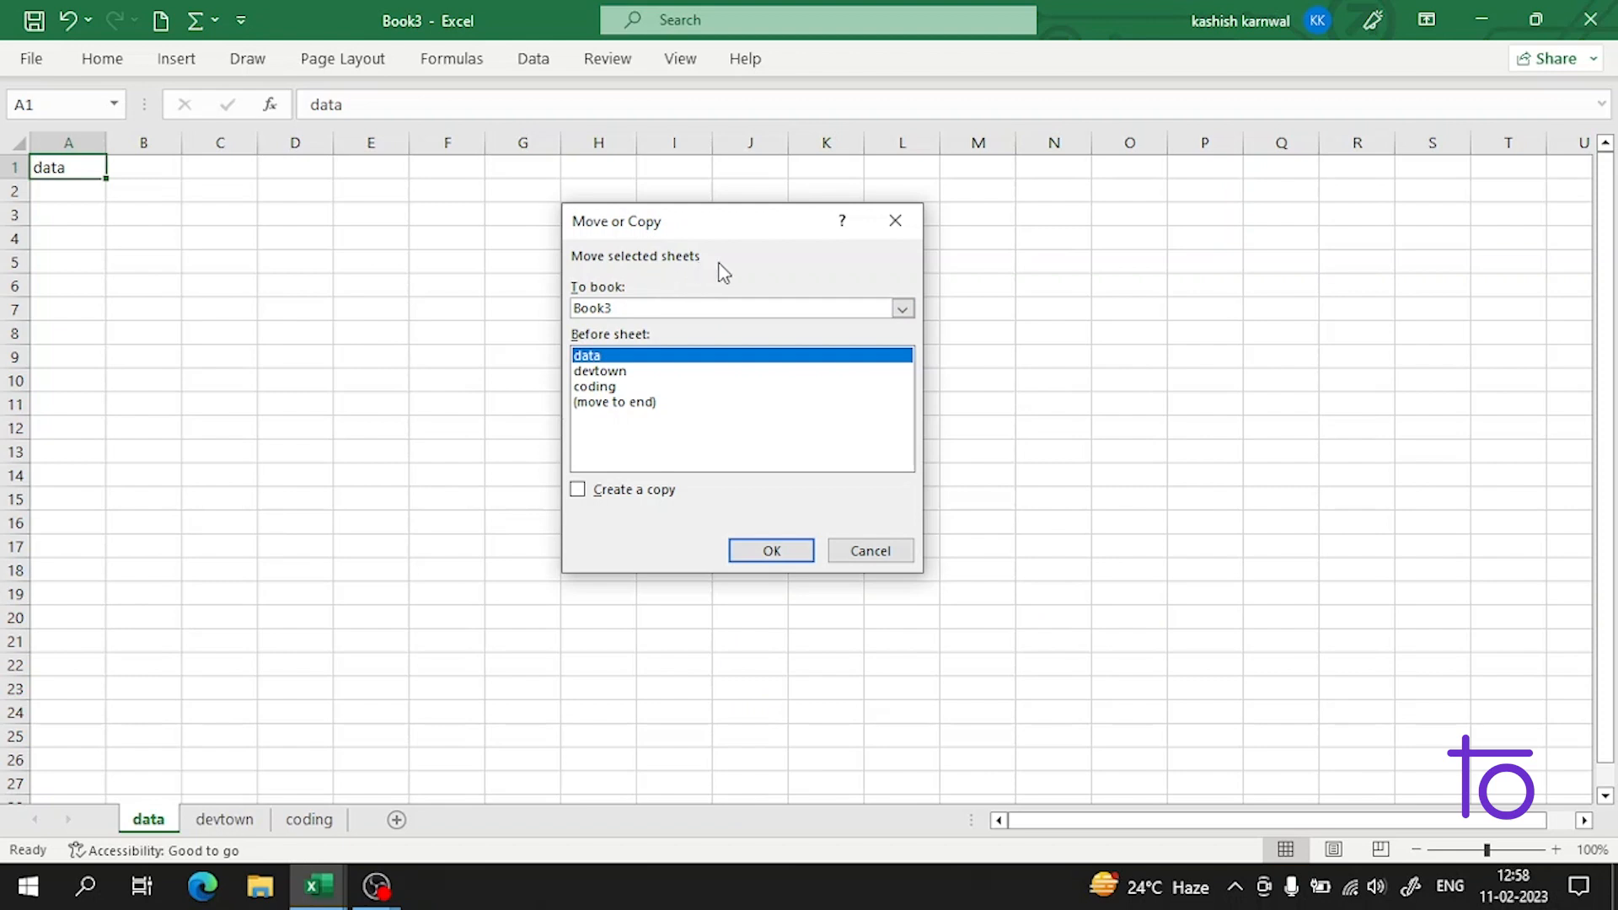
click(902, 308)
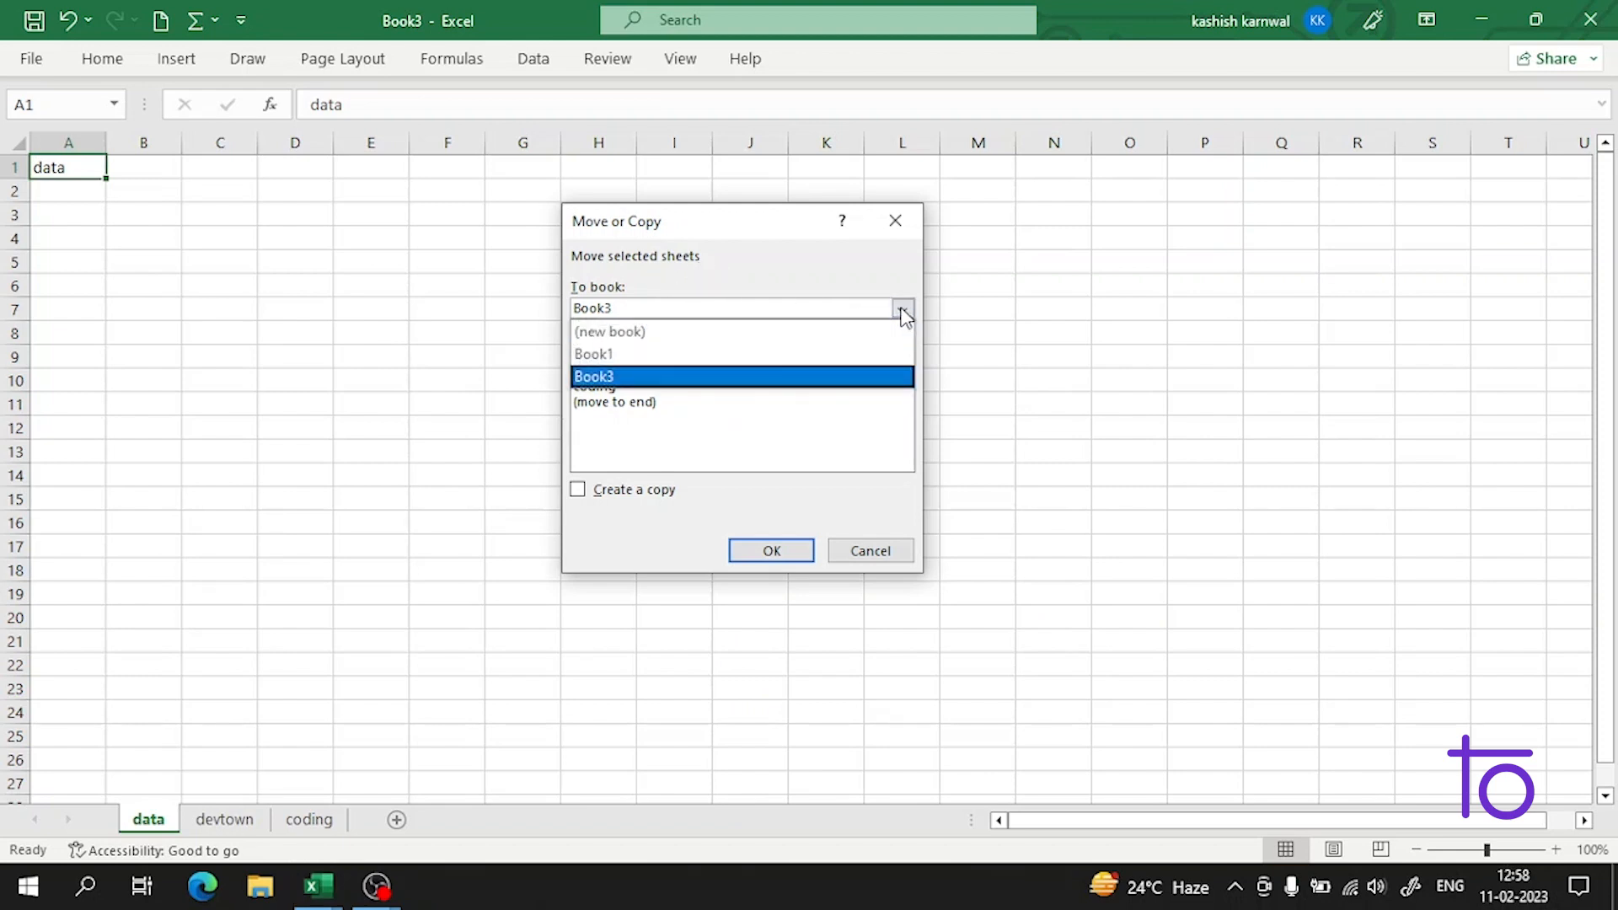
click(902, 314)
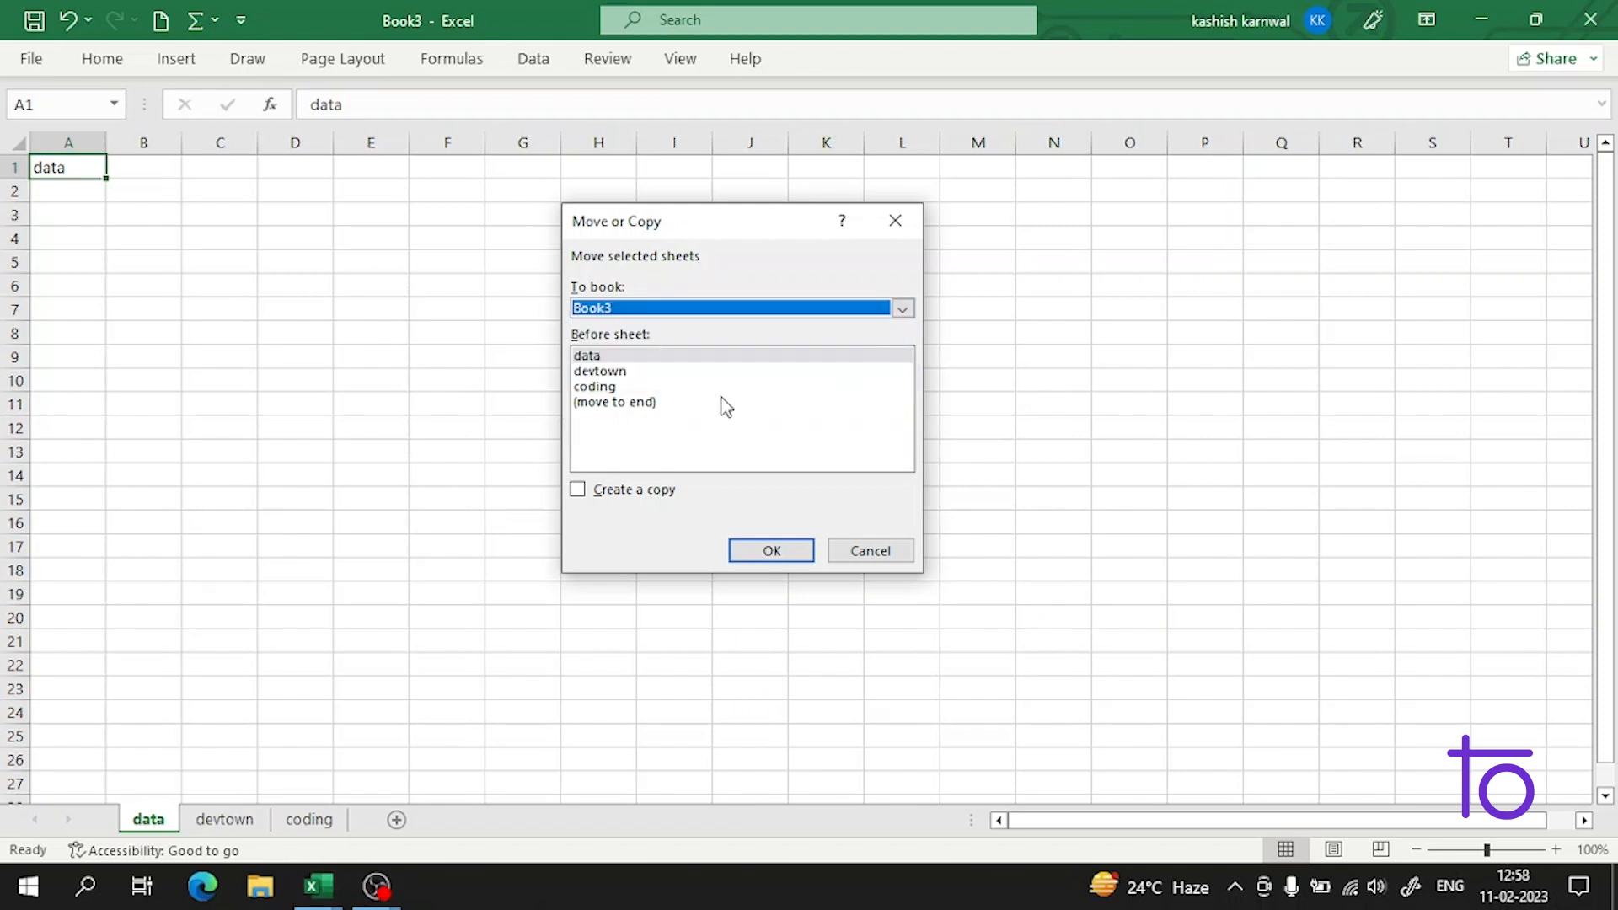
click(619, 373)
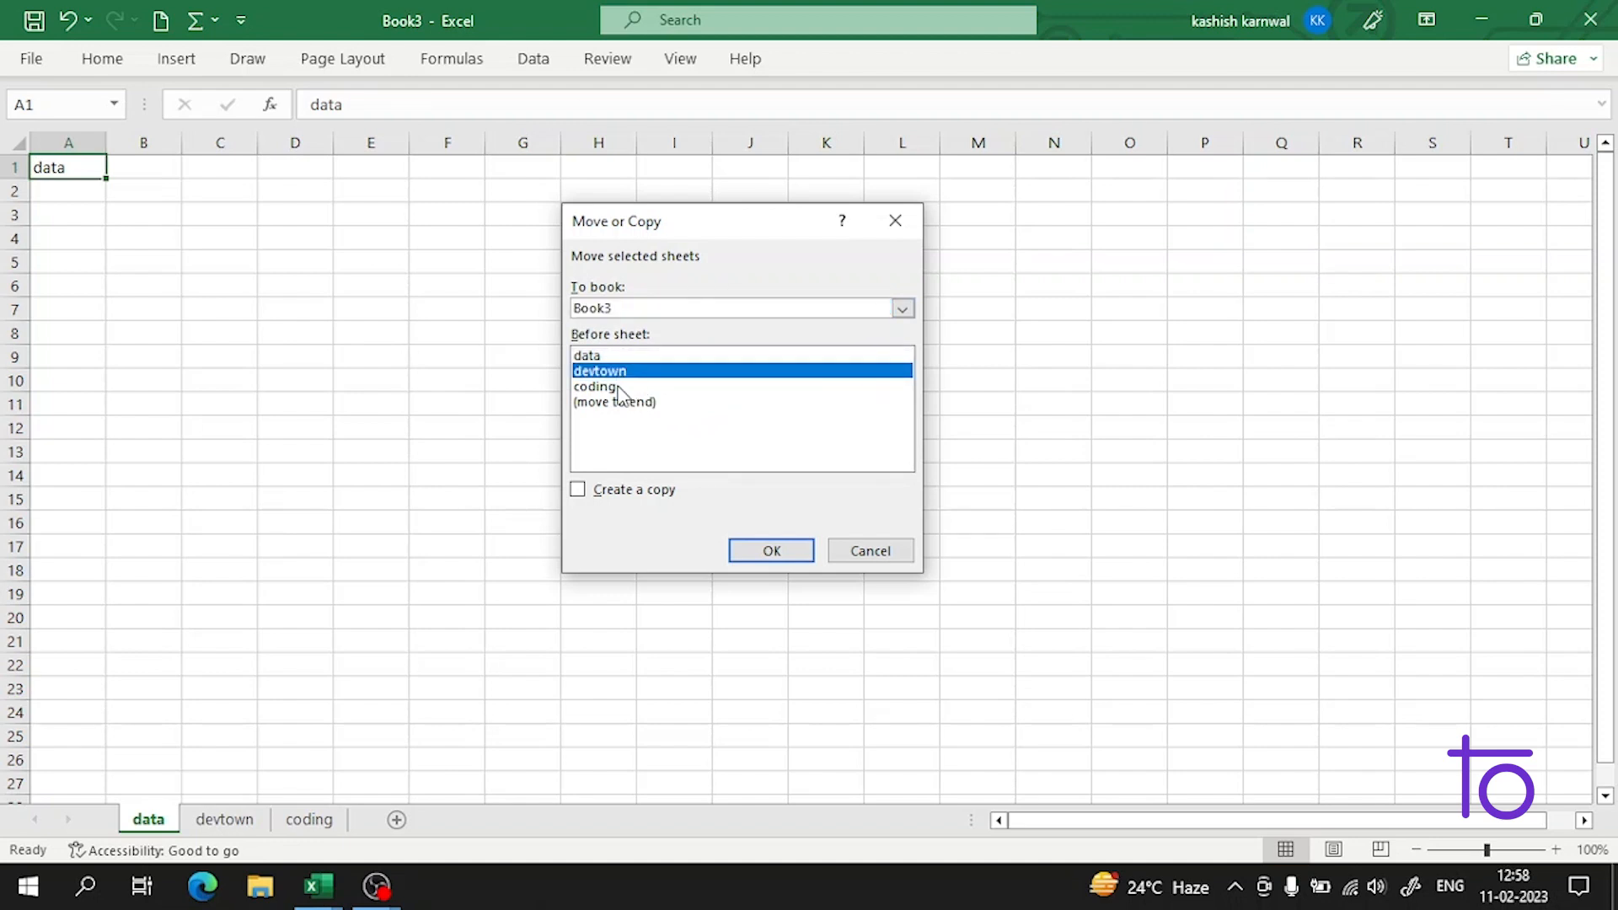
click(620, 391)
double_click(640, 373)
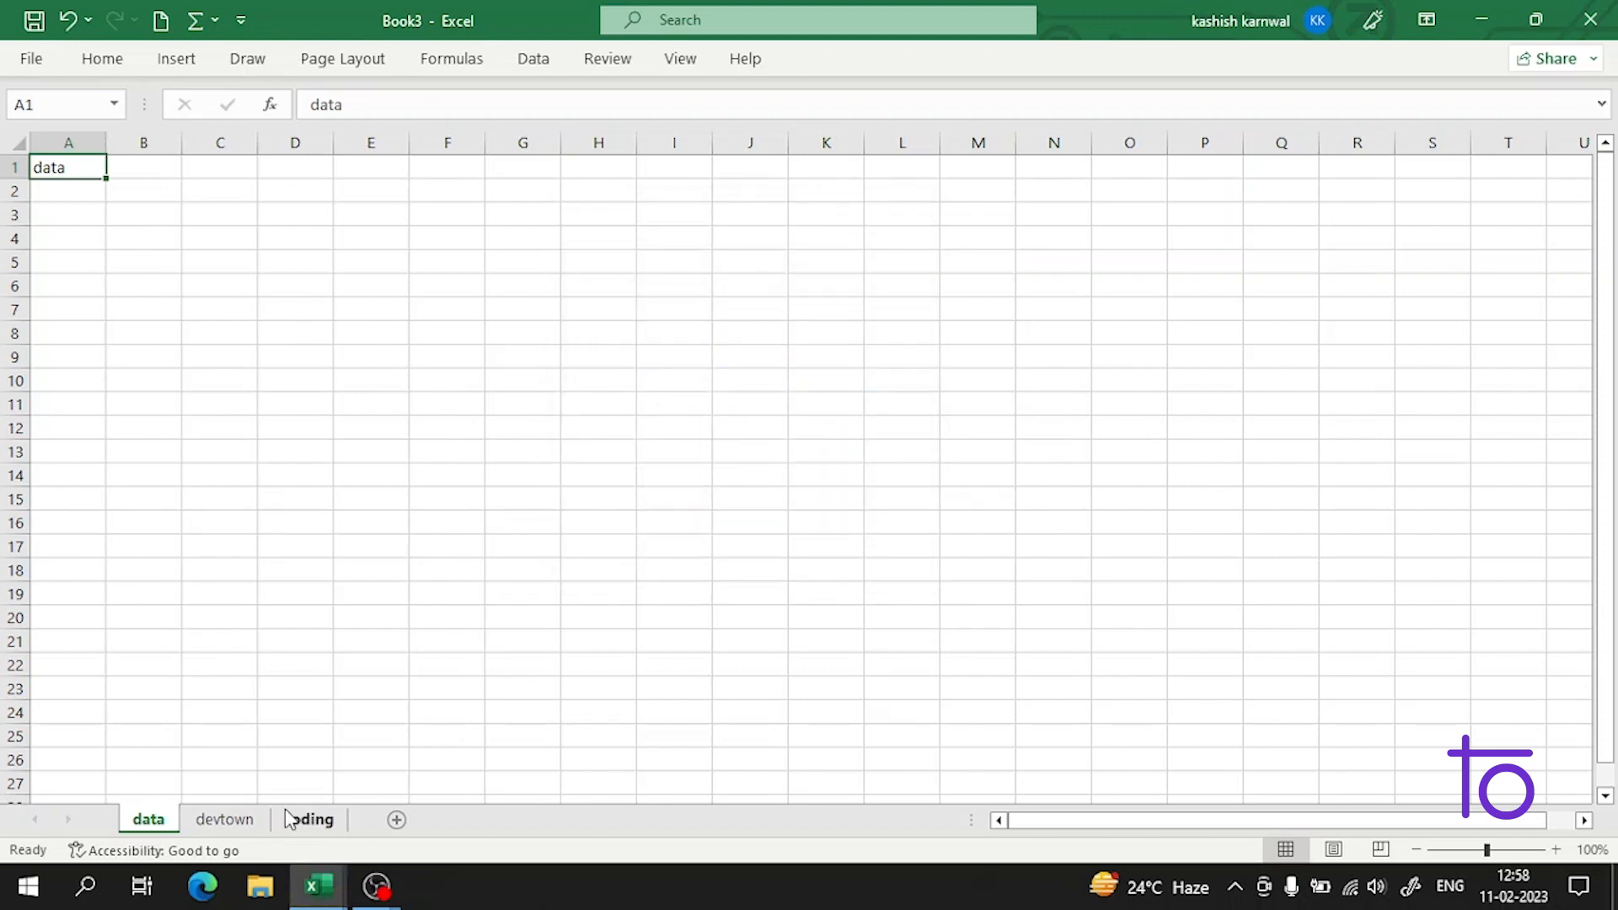
Create a copy of the data sheet within Book3, placed before the devtown sheet.
click(102, 59)
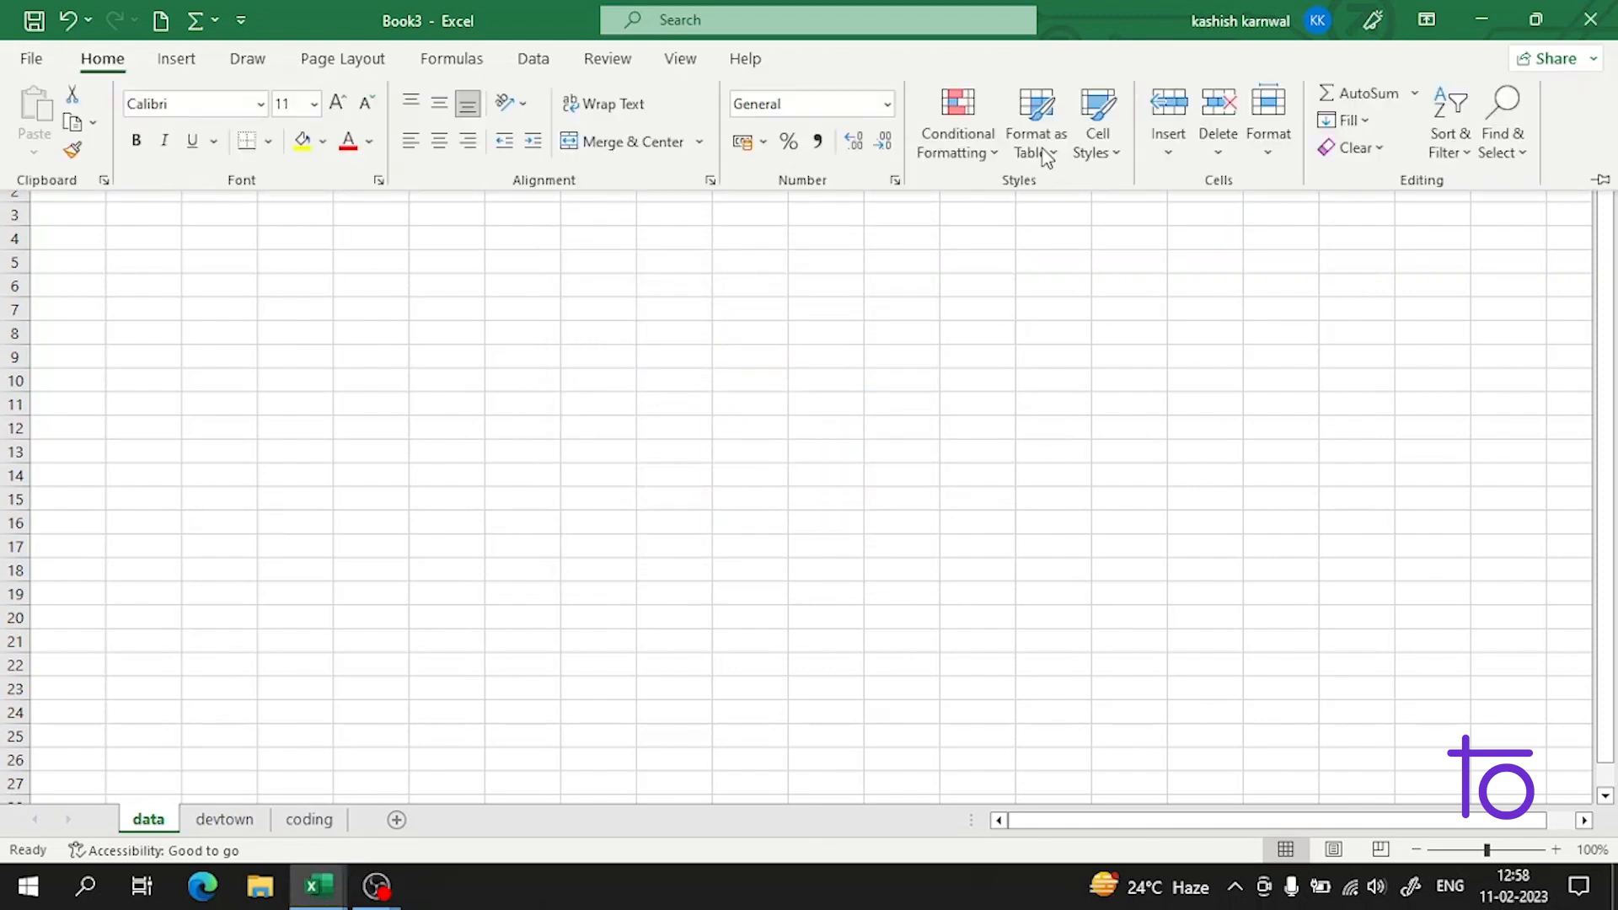
click(1262, 152)
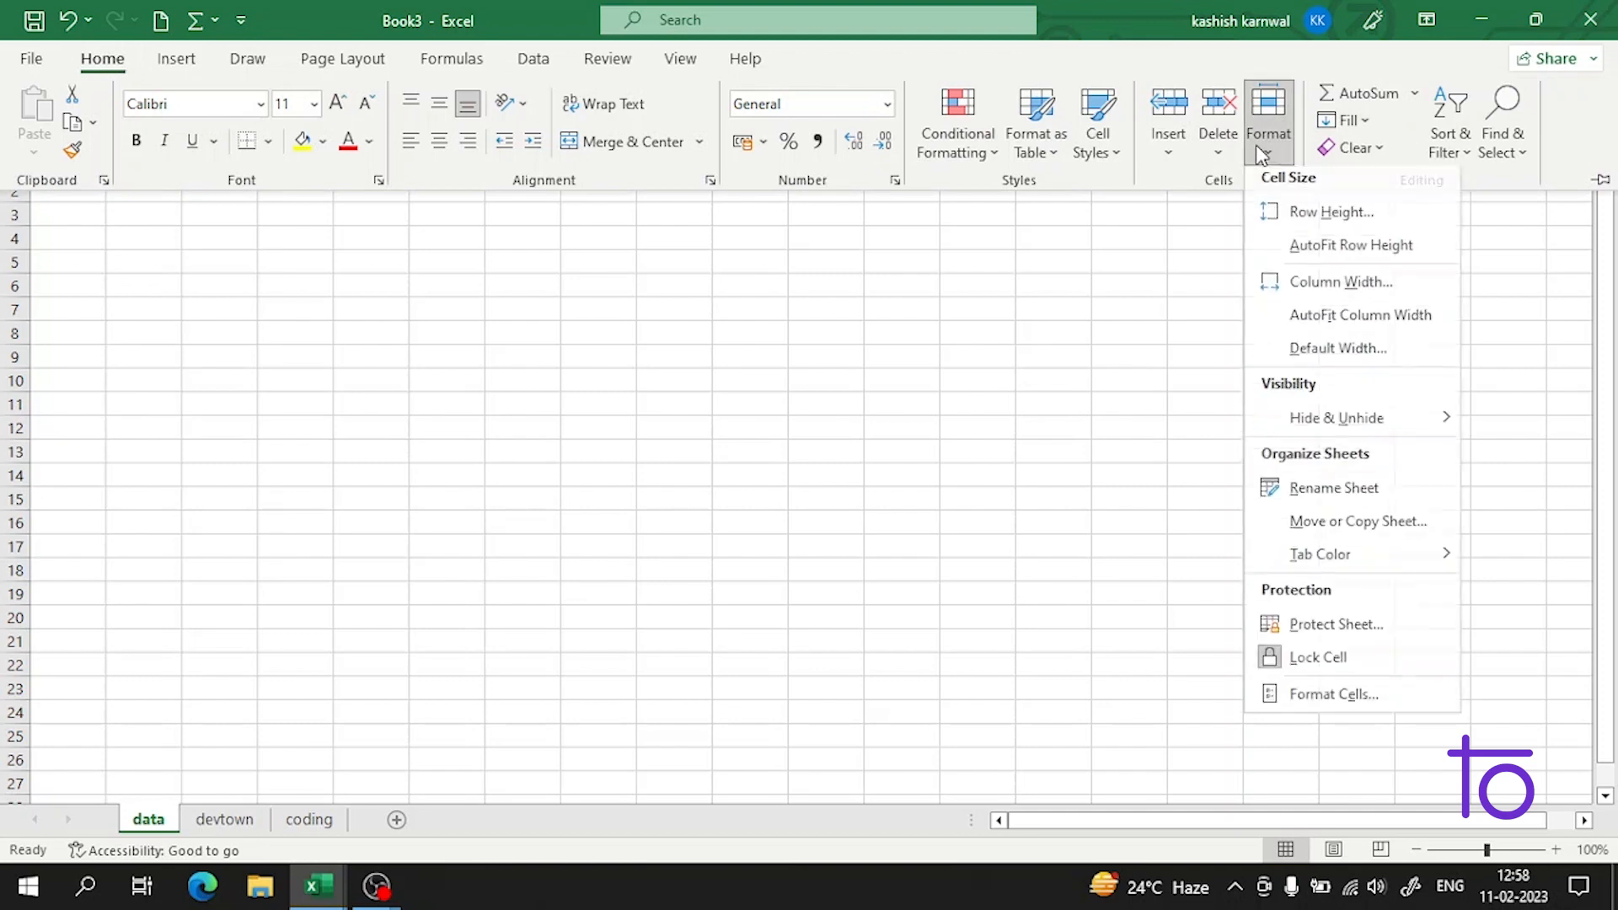
click(1308, 526)
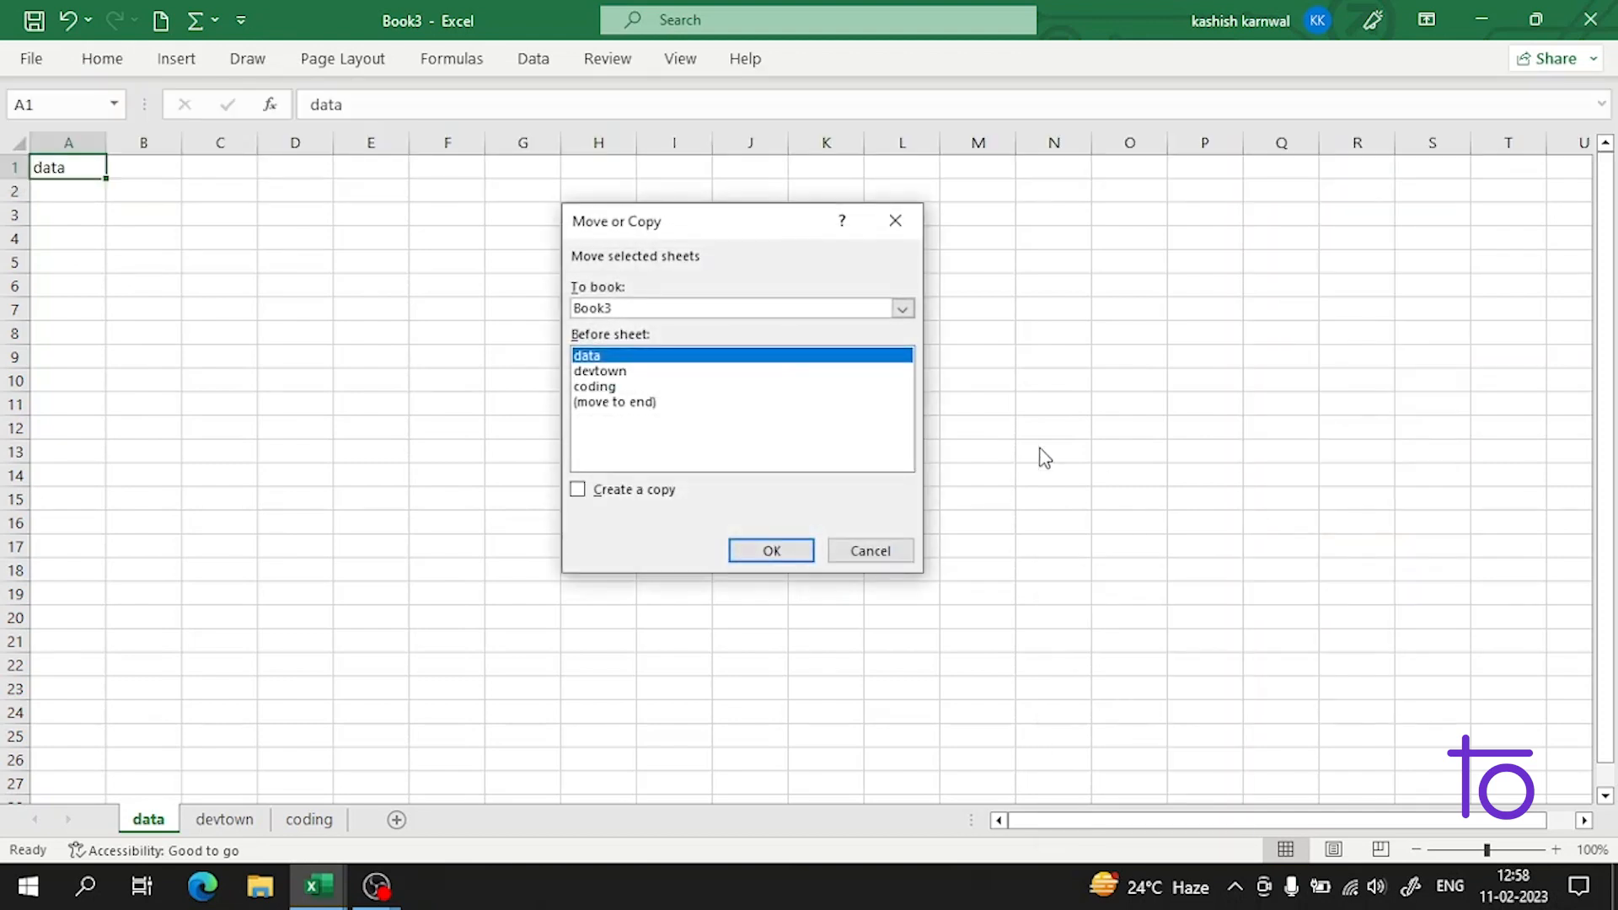
click(719, 377)
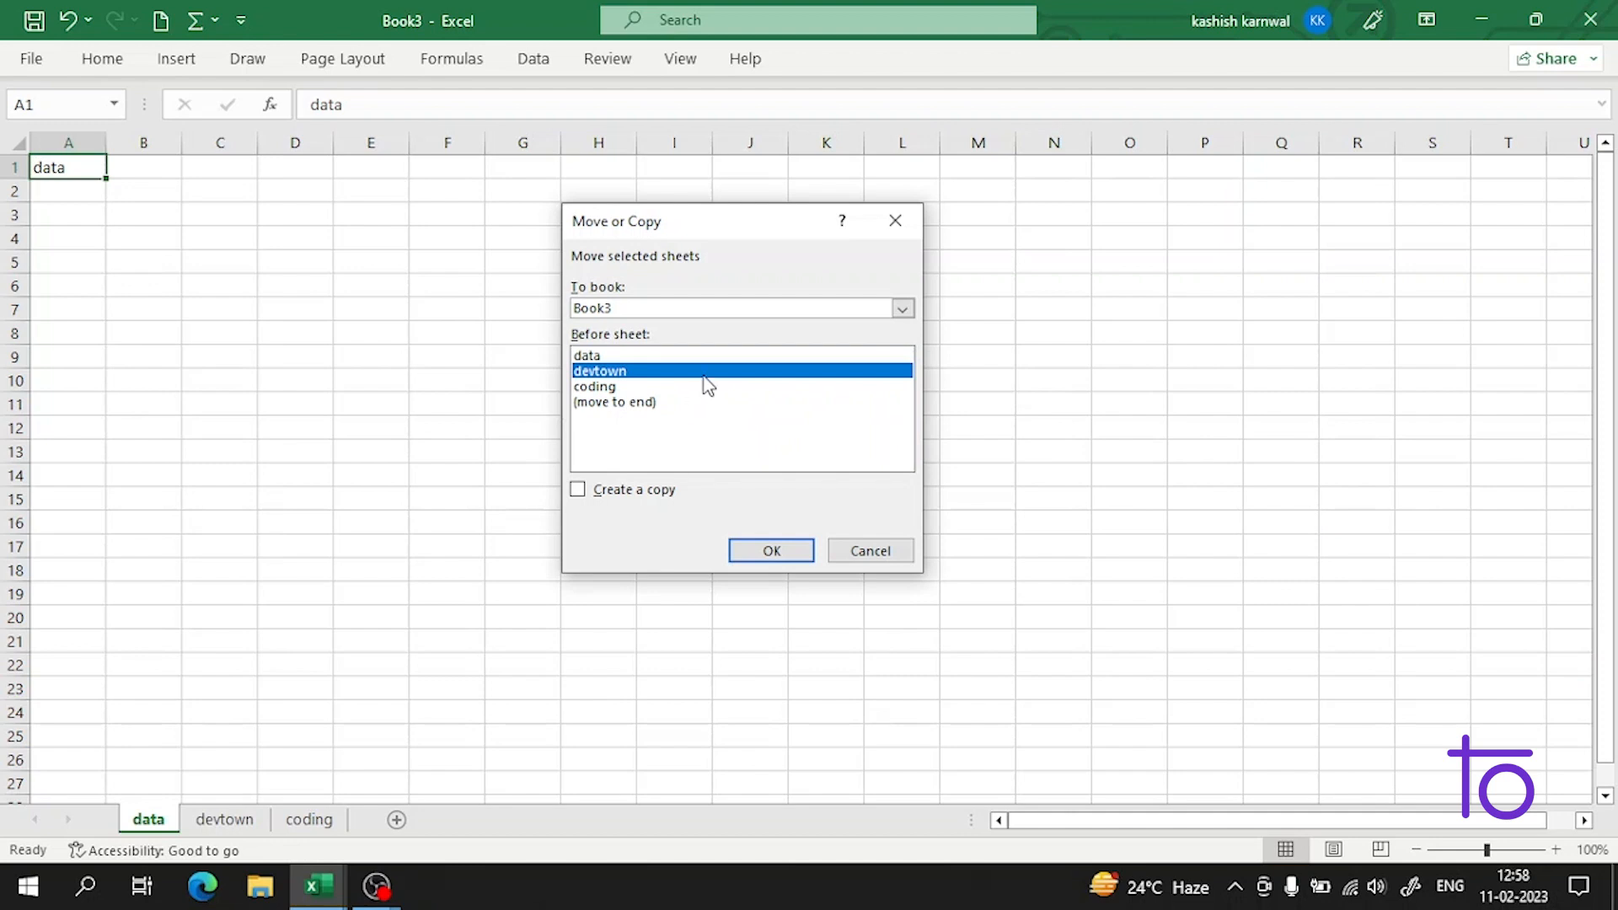
click(702, 386)
click(705, 376)
click(582, 497)
click(662, 375)
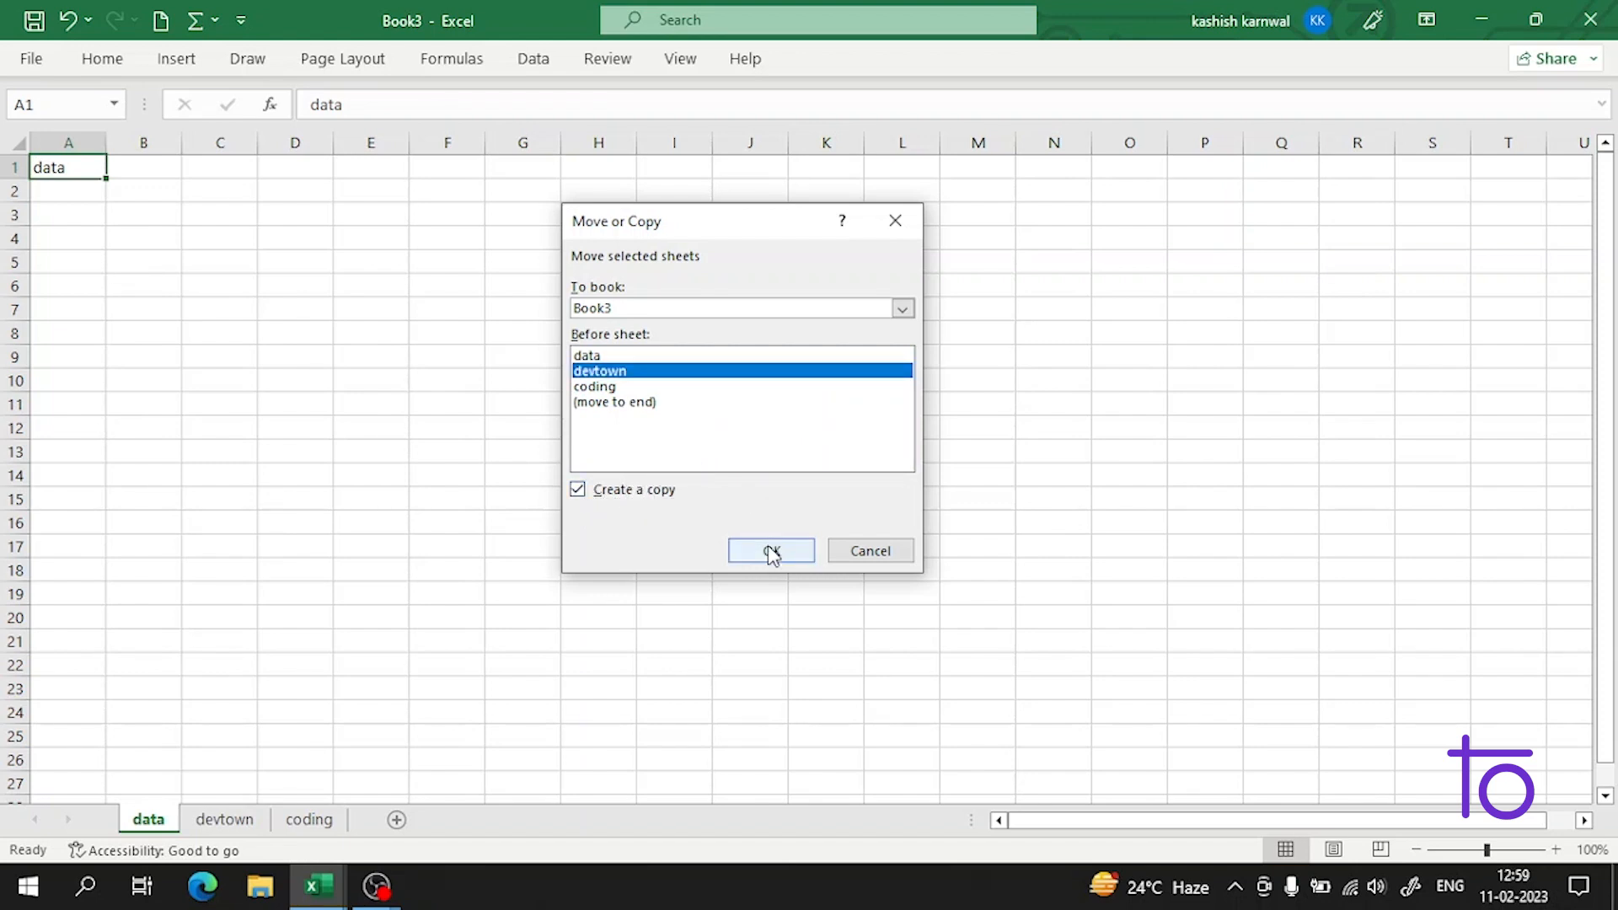
click(772, 552)
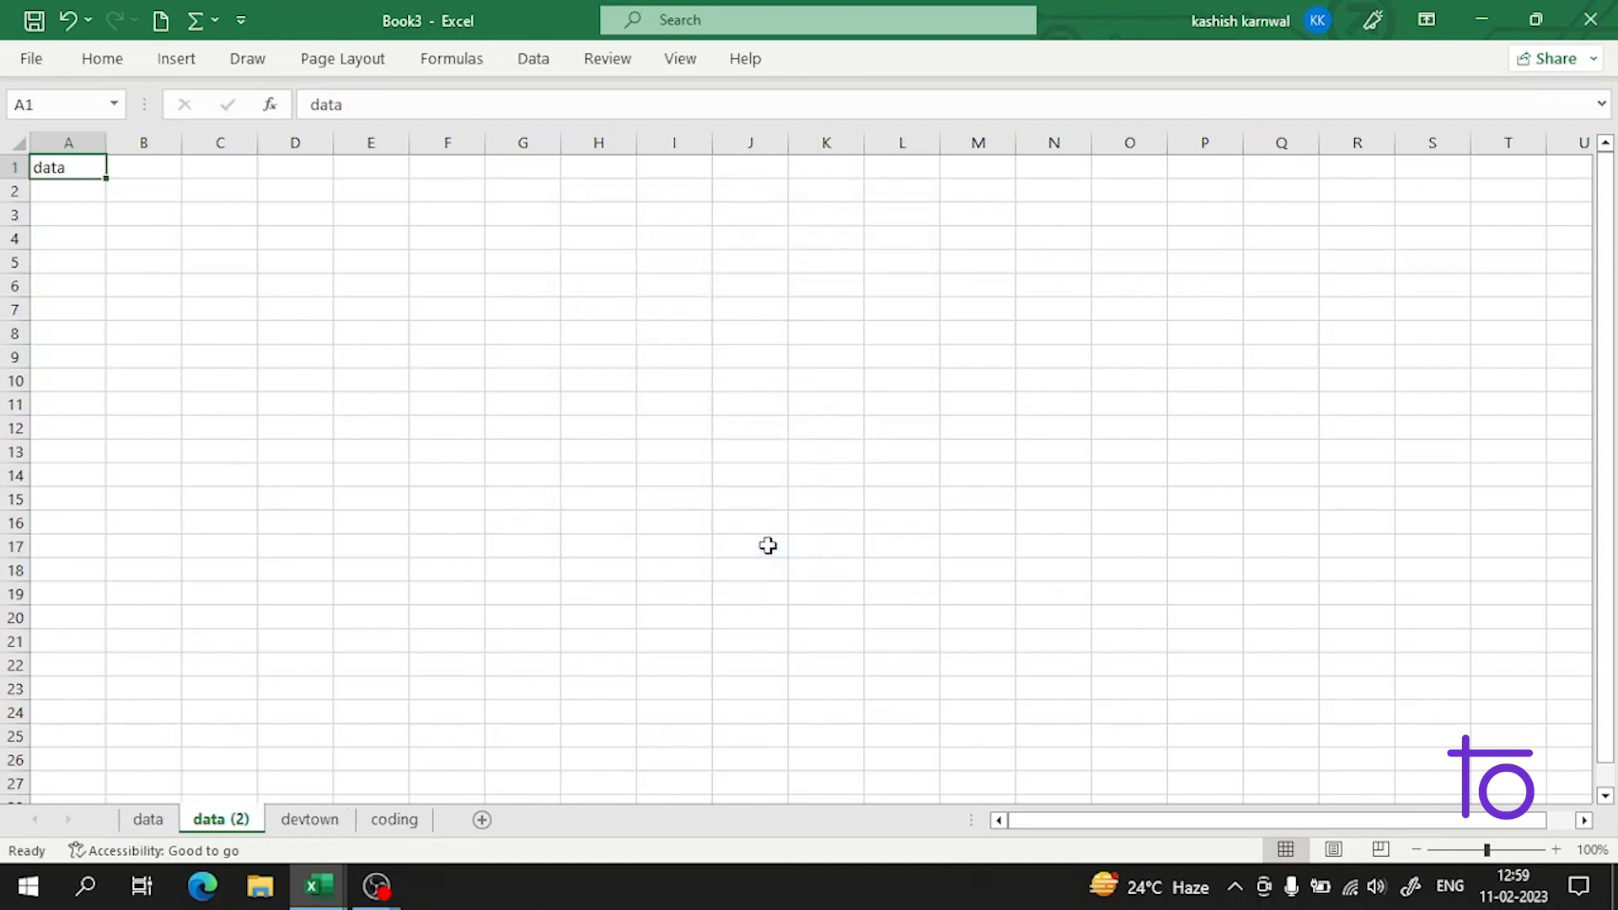
Compare the contents of the data, data (2) and devtown sheets by switching between them.
double_click(211, 817)
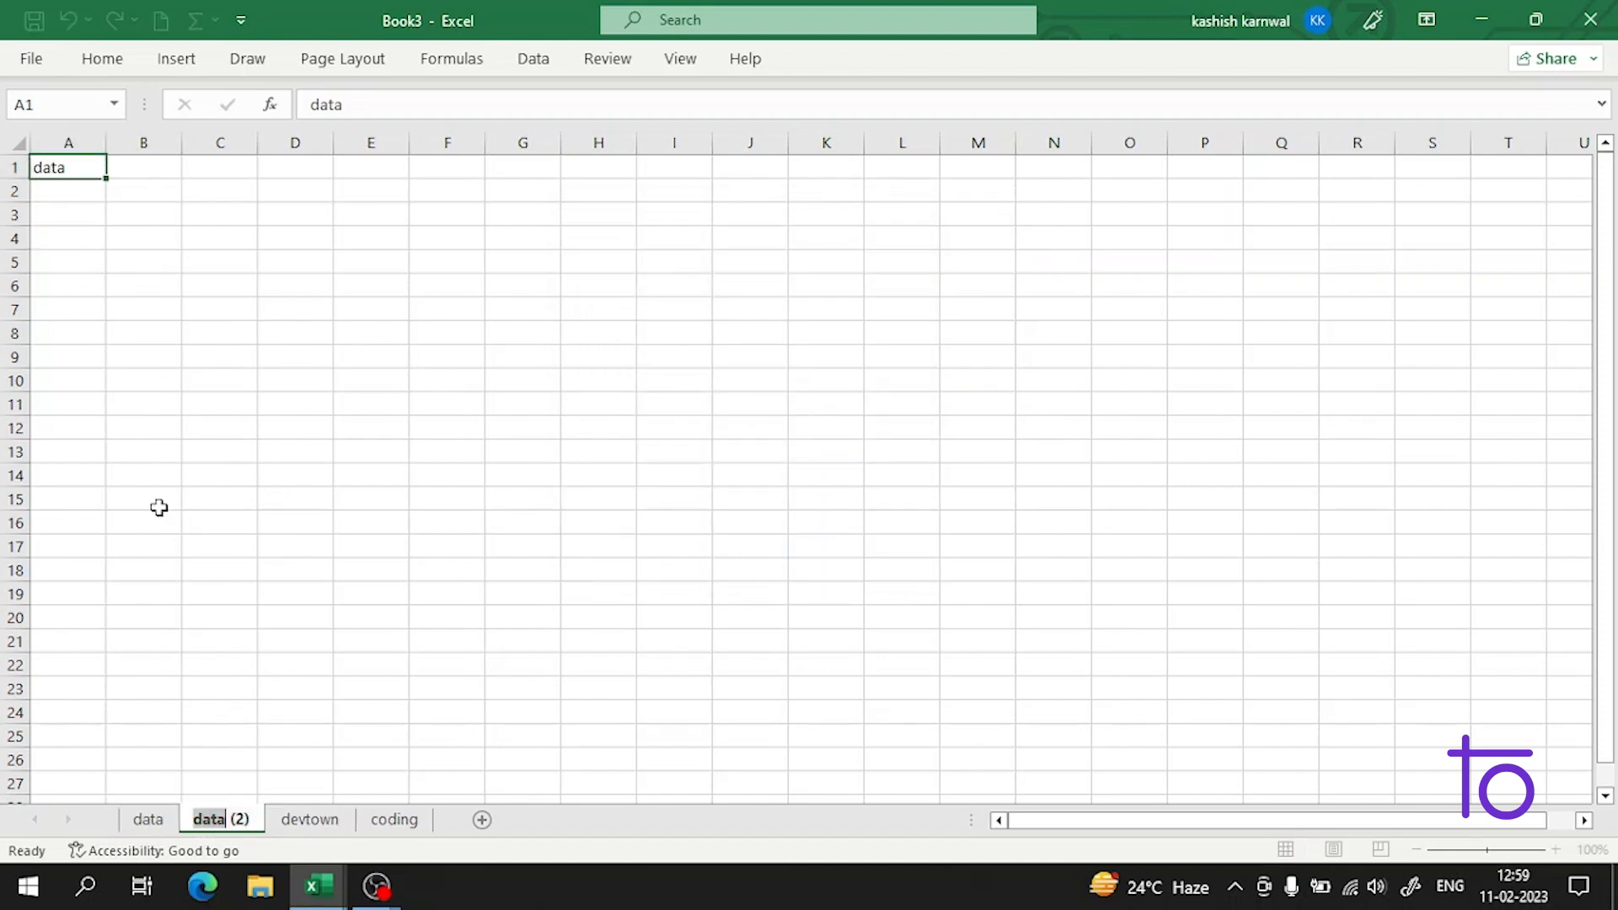
click(148, 821)
click(307, 824)
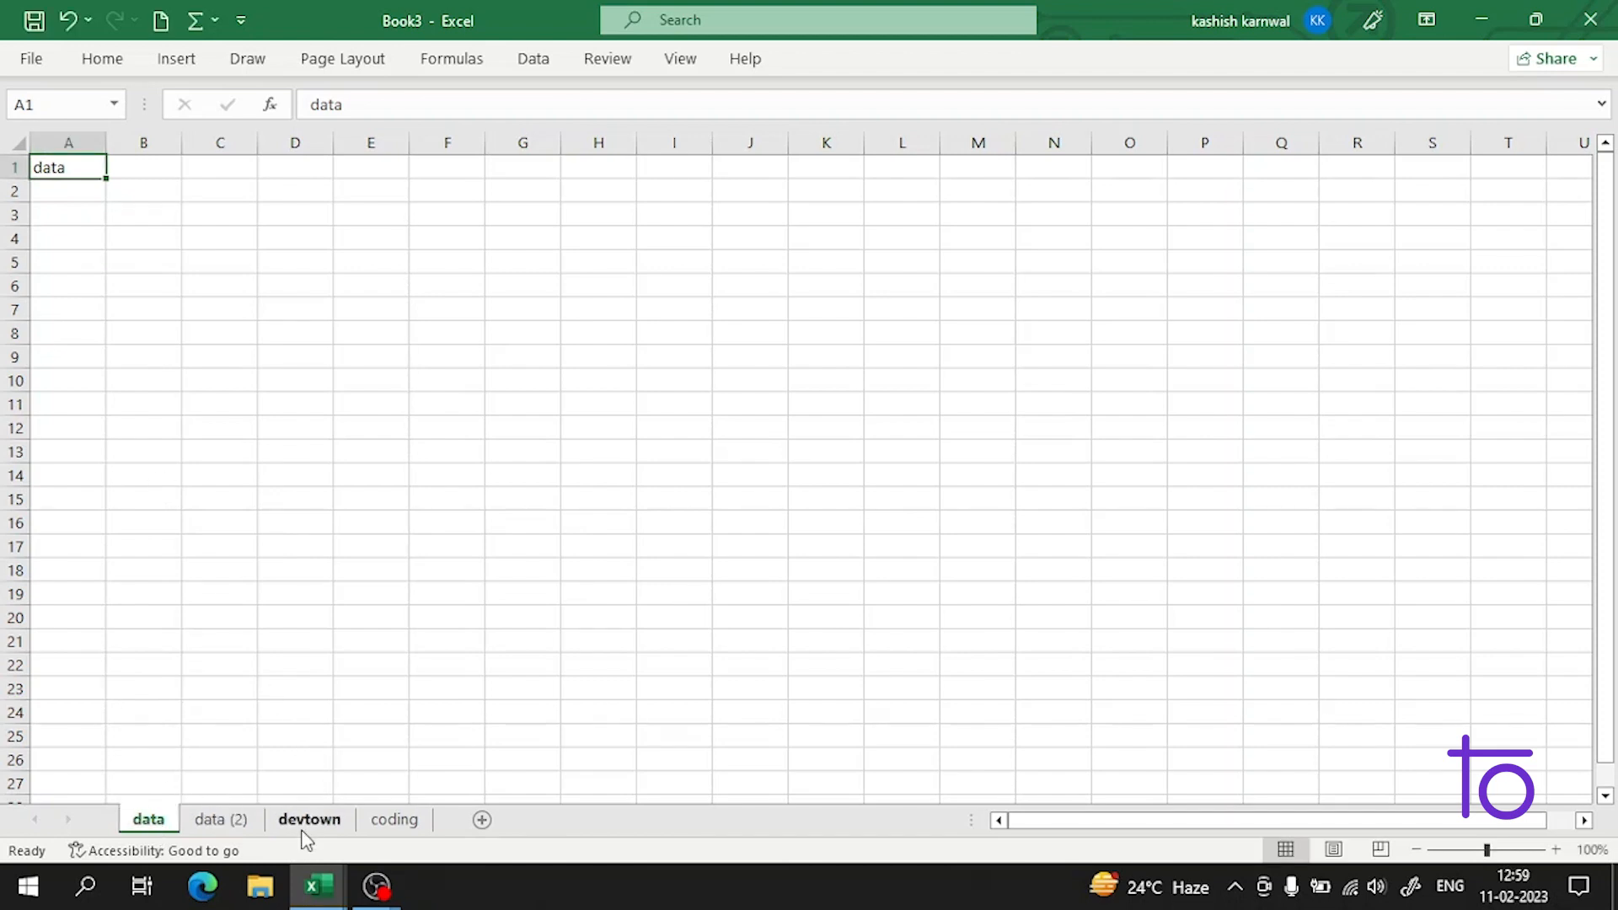
click(148, 822)
click(310, 824)
click(149, 822)
click(311, 826)
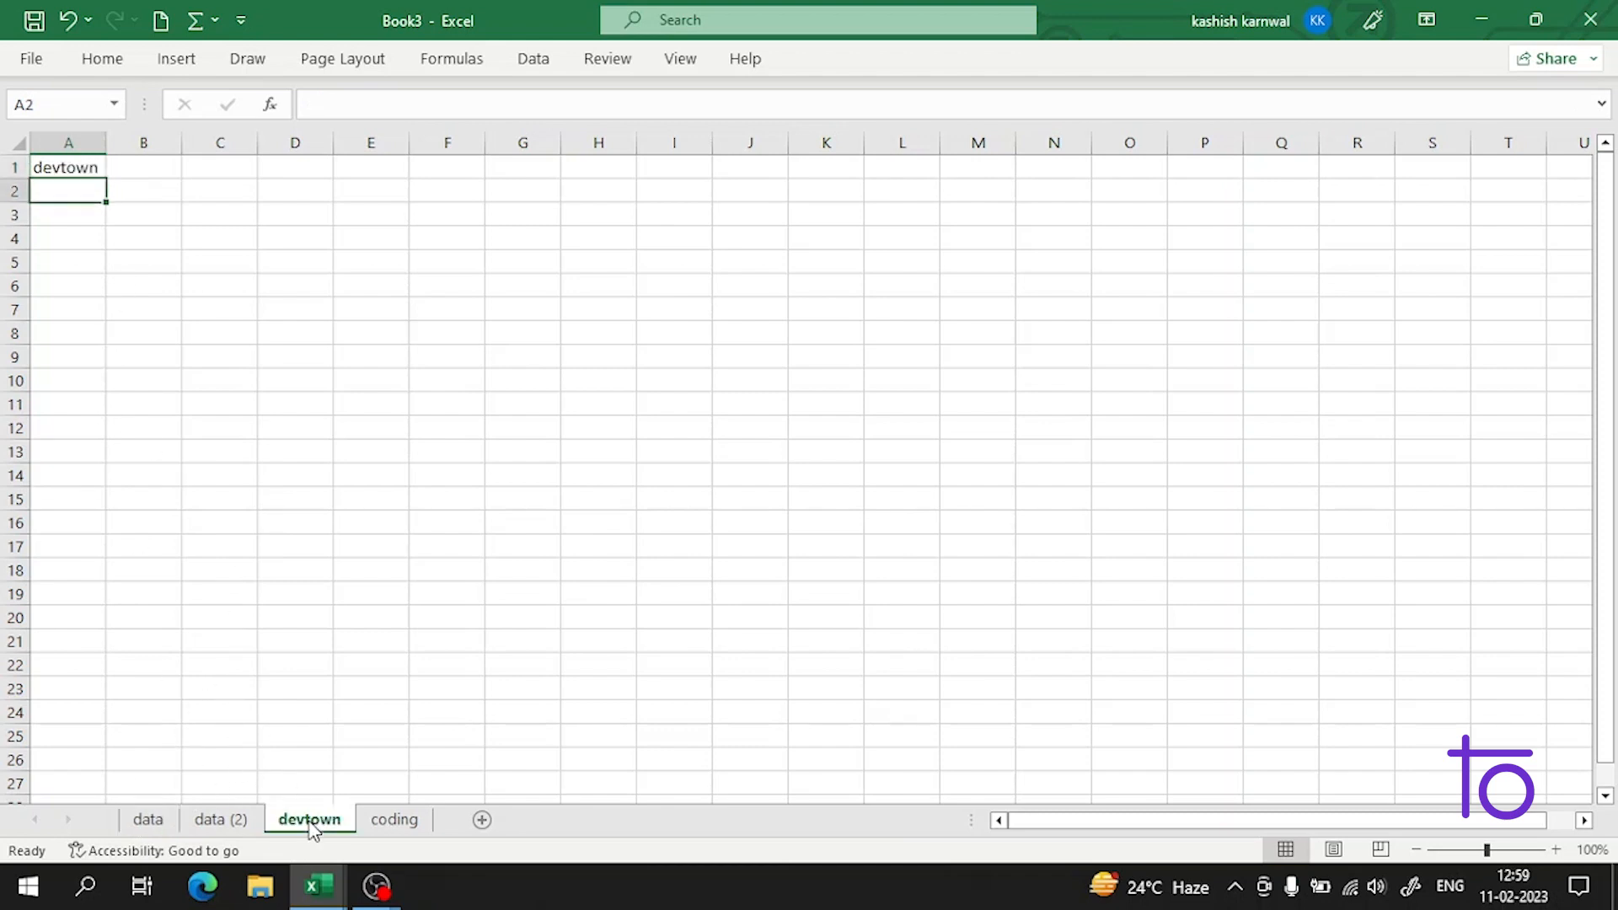
click(148, 822)
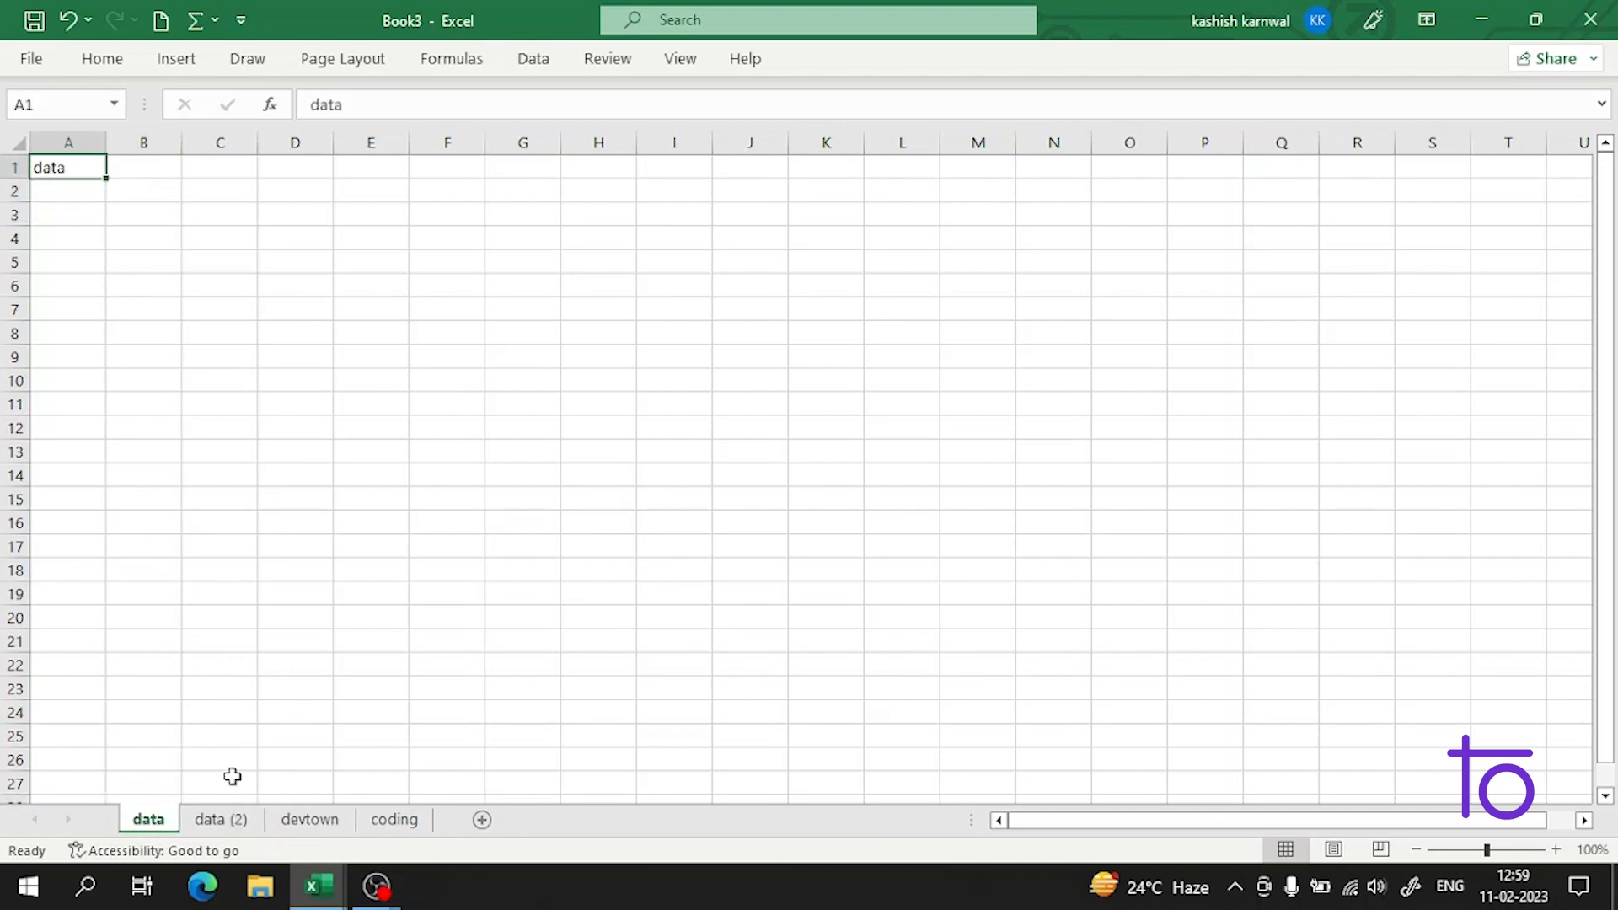
click(211, 821)
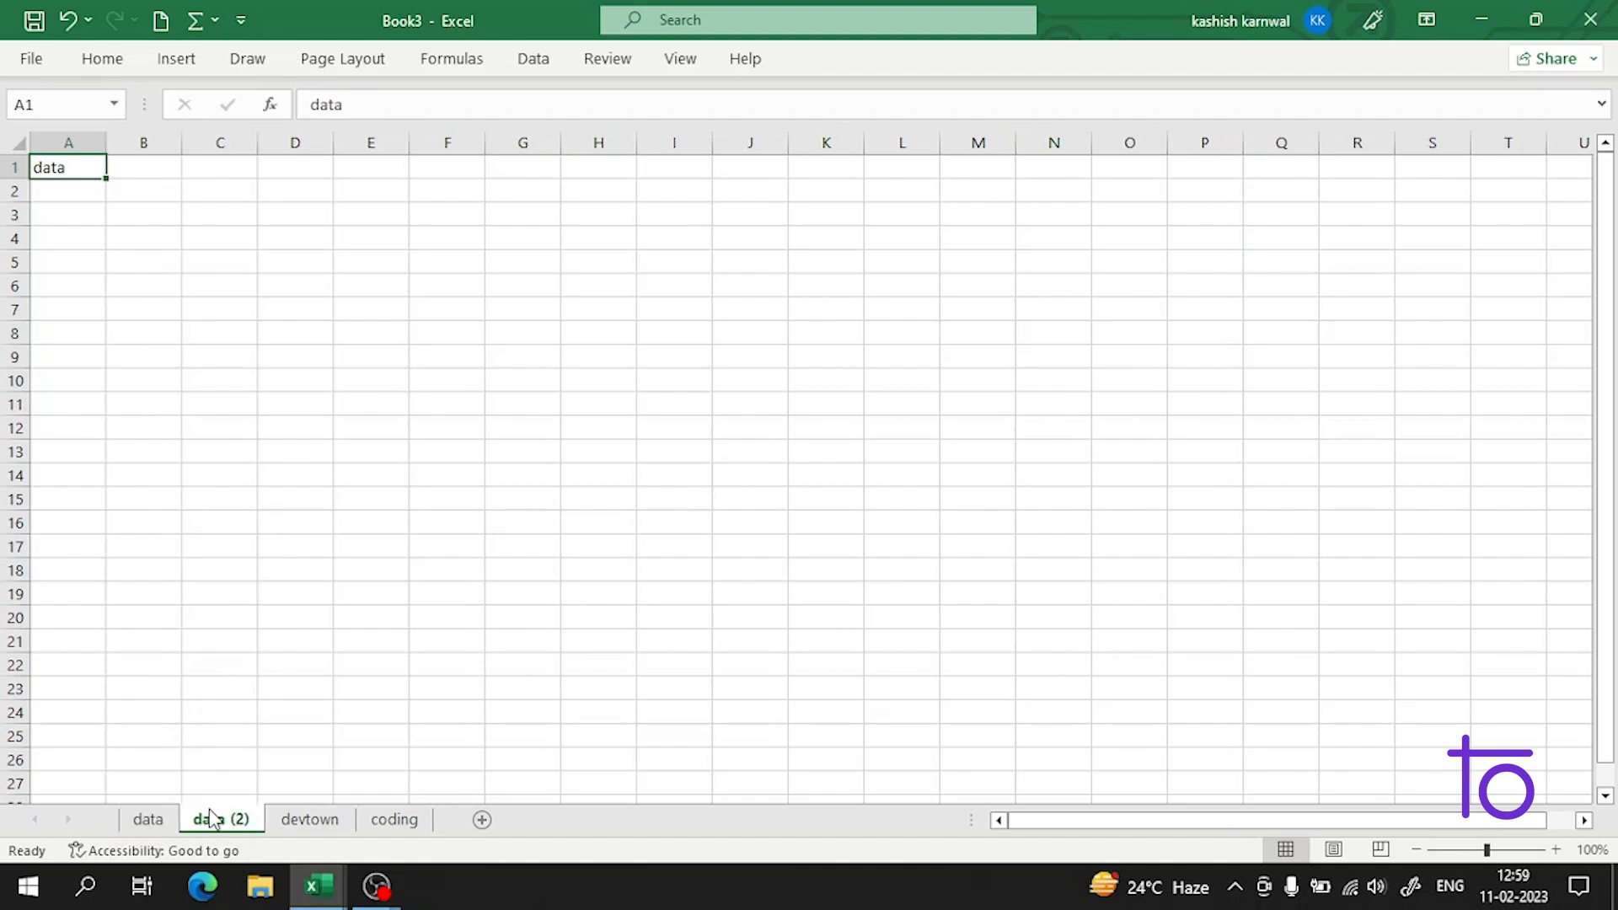
Move the coding sheet to the Book1 workbook, placing it before Sheet1 (2), without creating a copy.
click(394, 821)
click(101, 58)
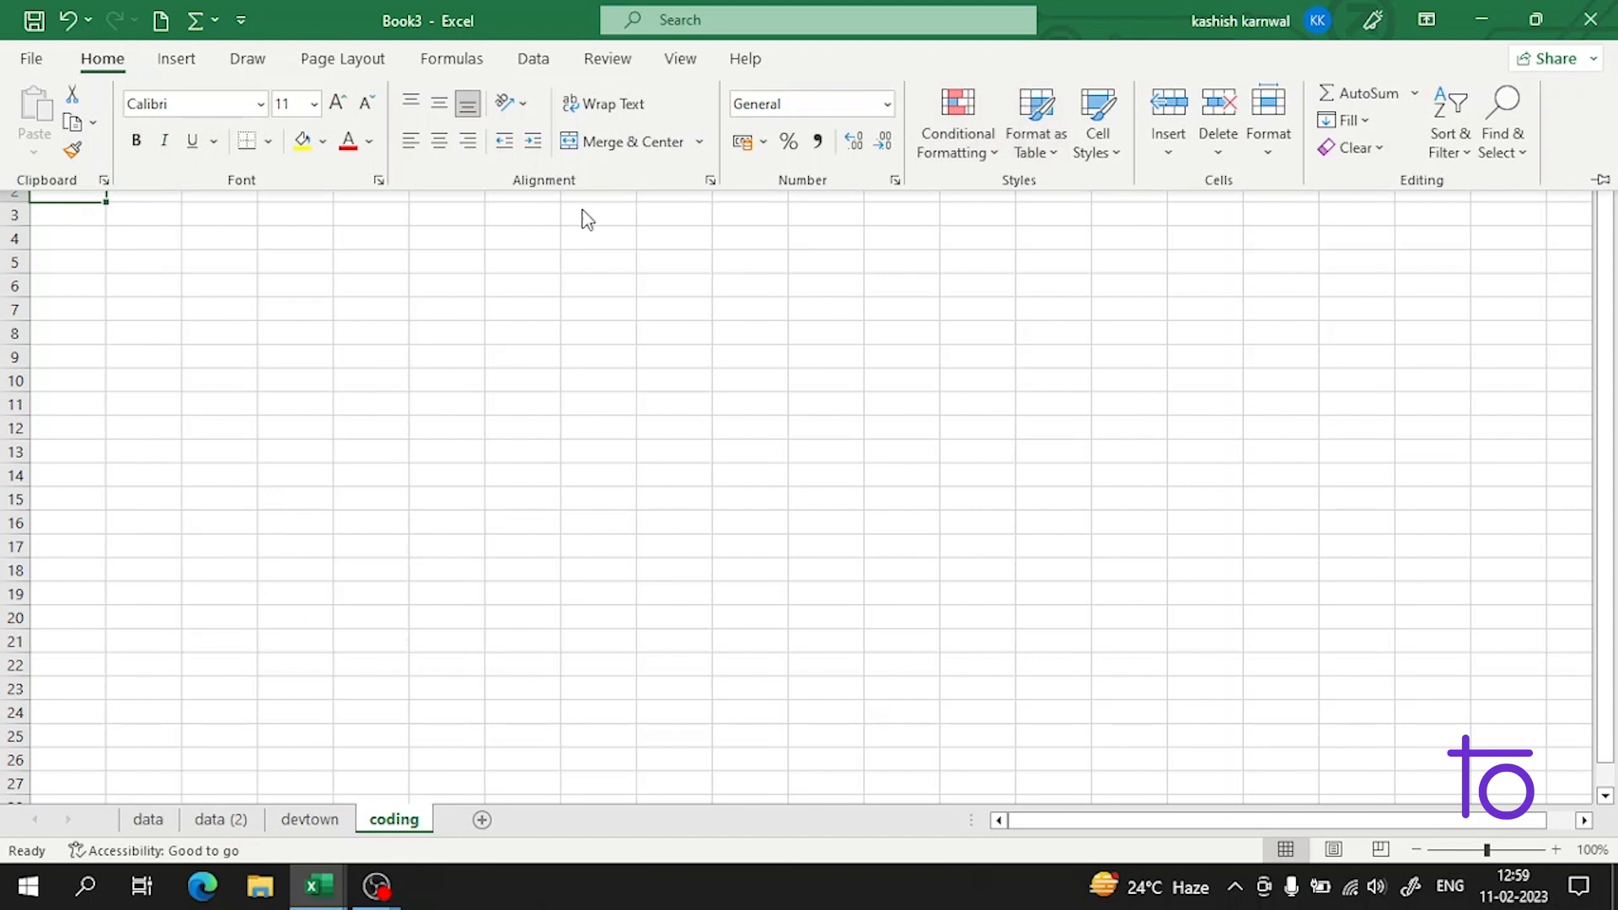
click(1273, 138)
click(1271, 529)
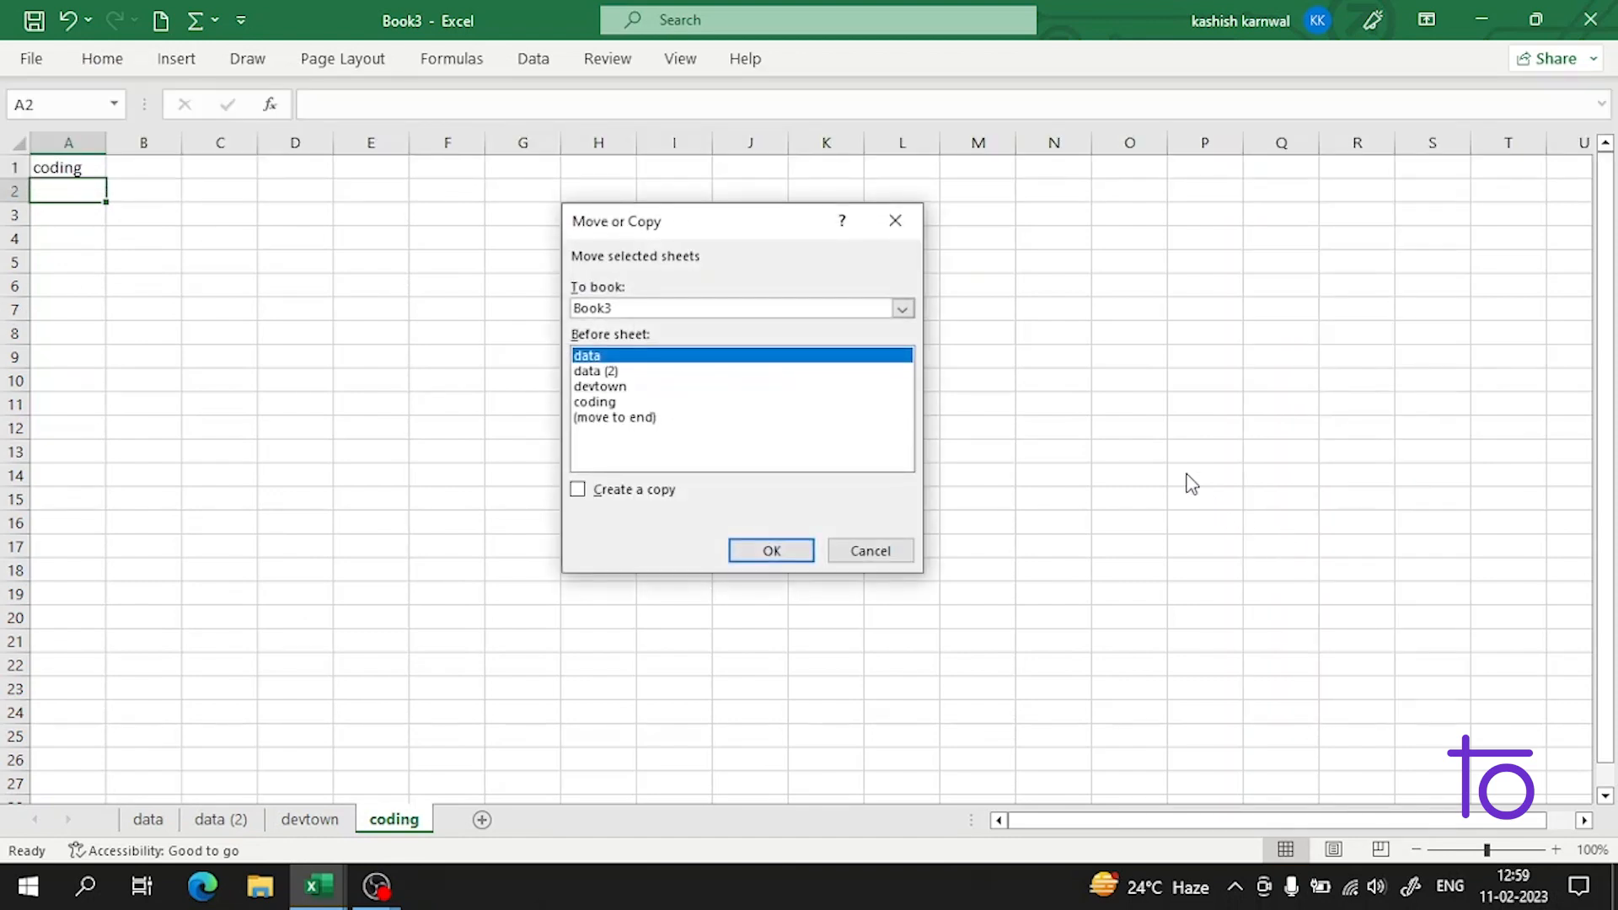
click(902, 309)
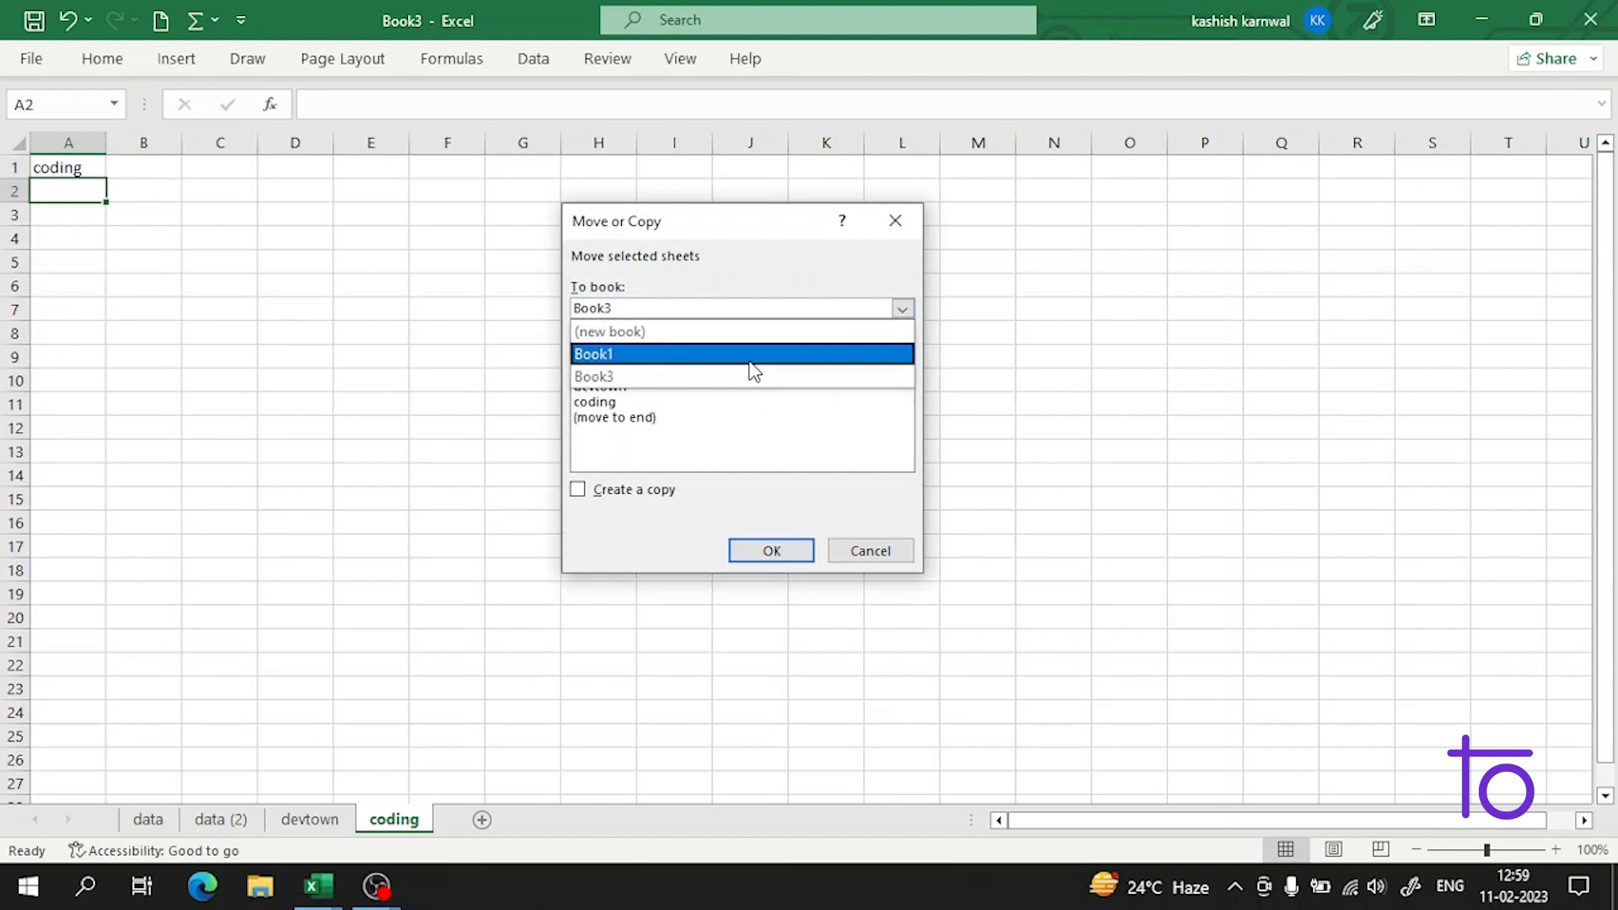
click(750, 372)
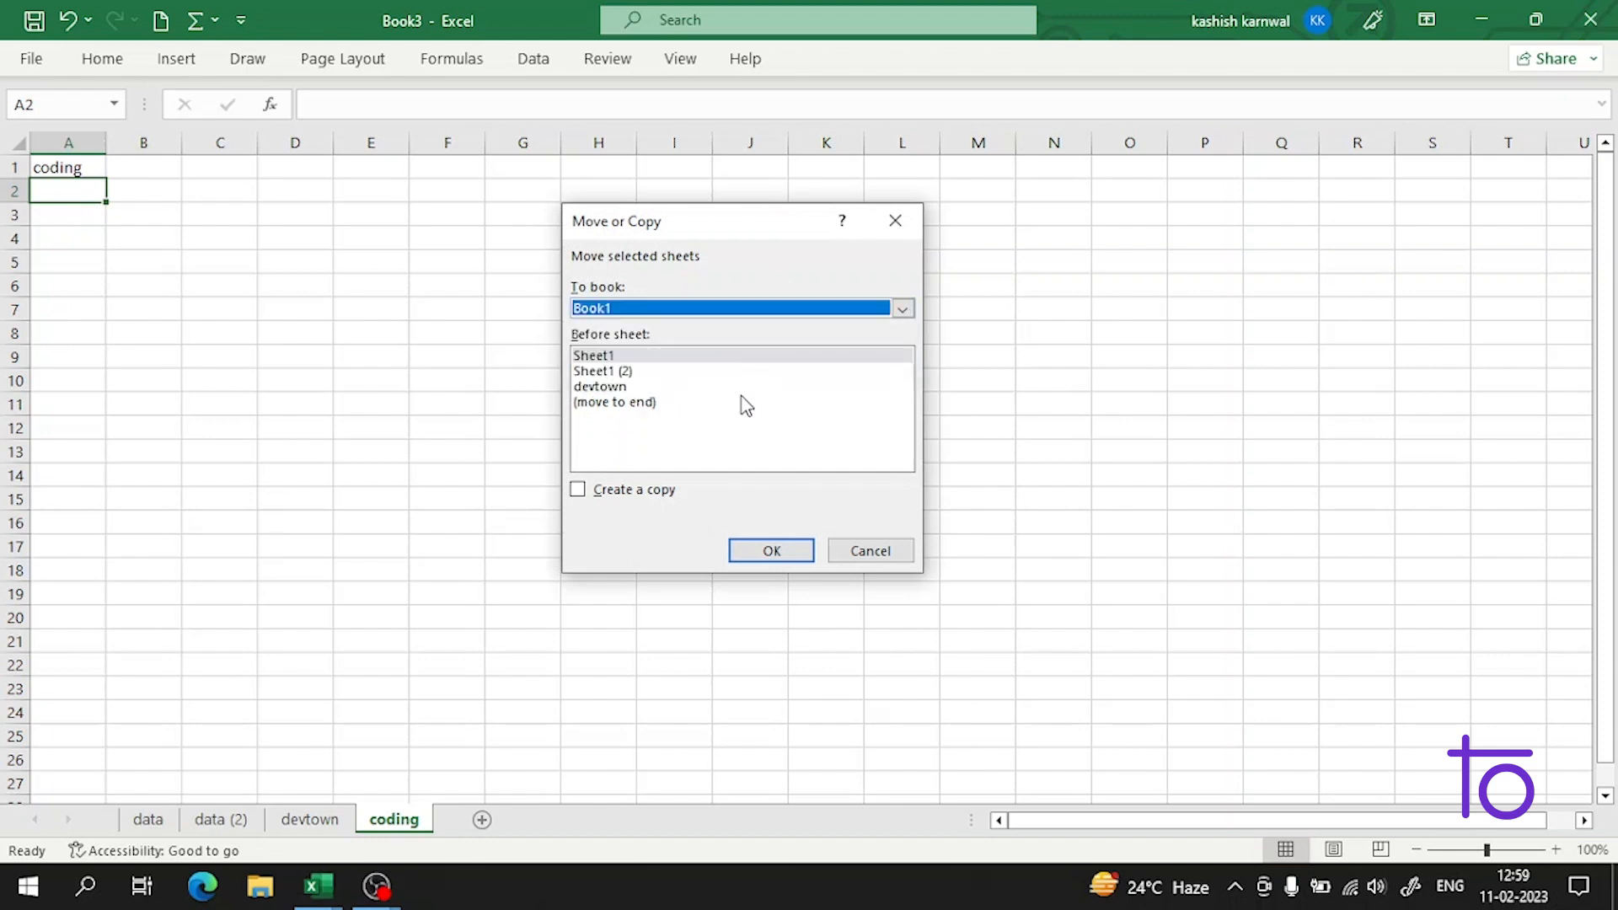
click(637, 372)
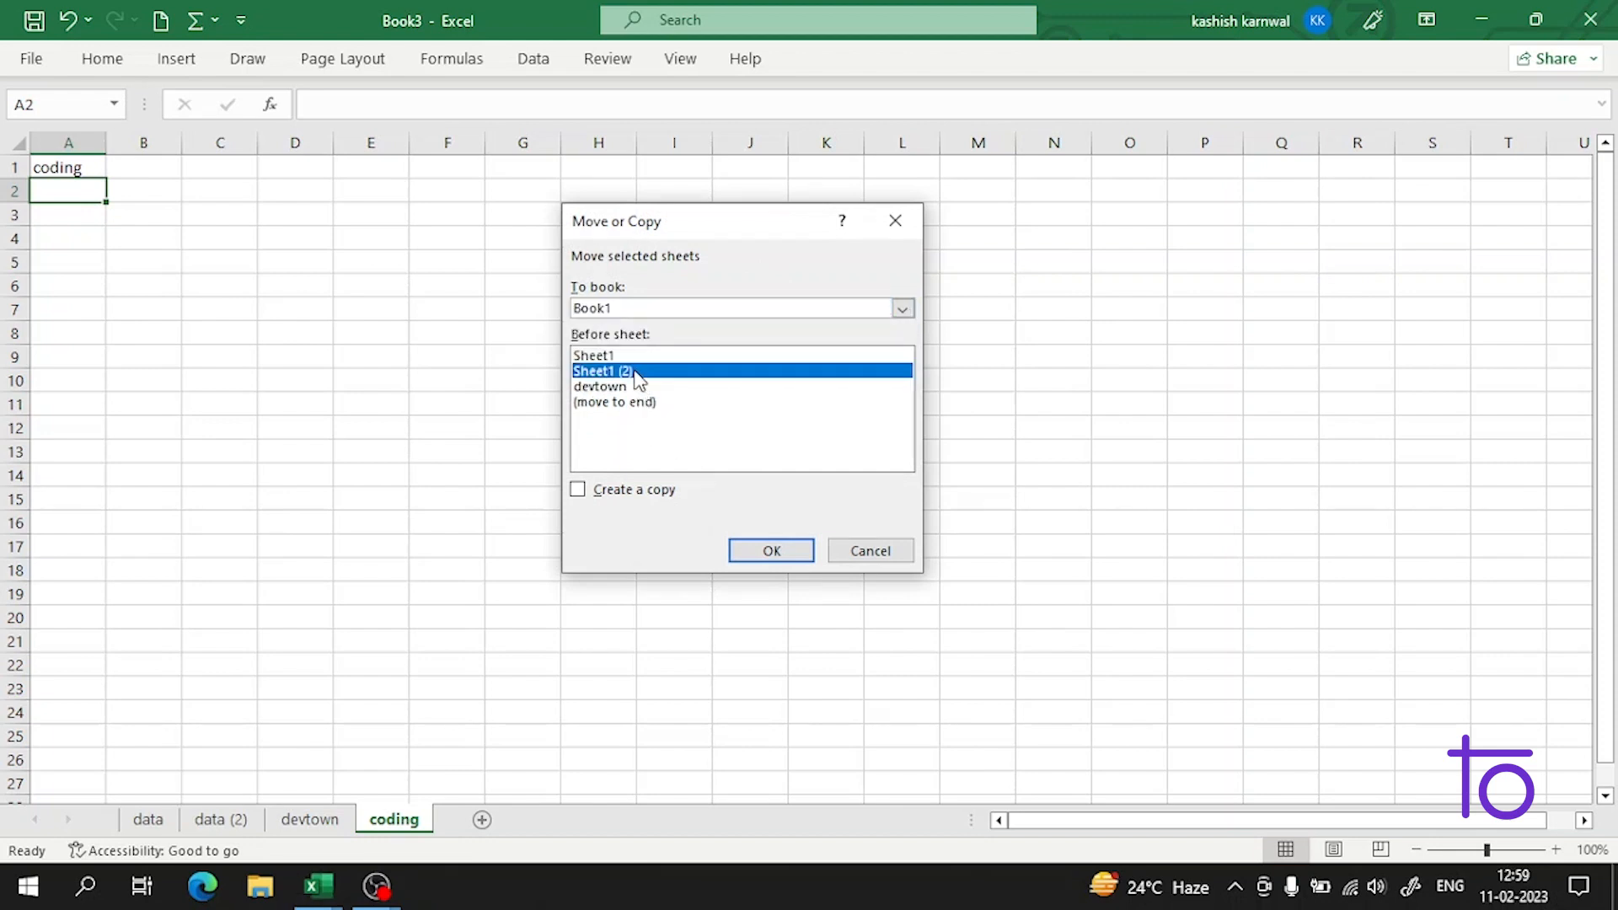
click(752, 550)
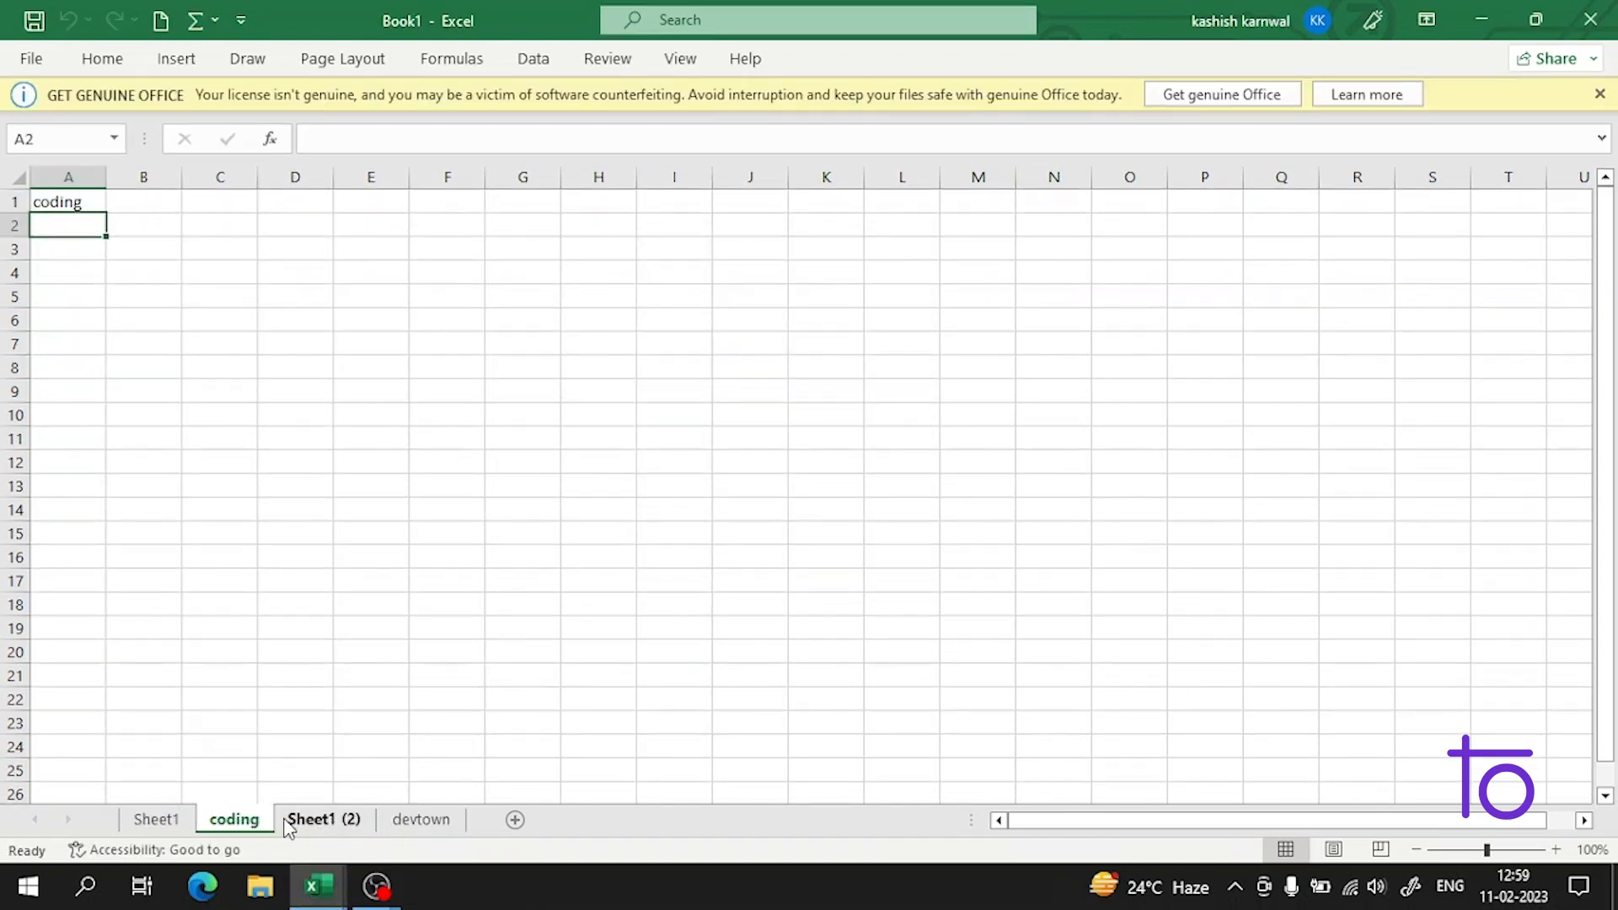
Review the coding, Sheet1 (2) and devtown sheets in Book1 and return to the coding sheet.
click(389, 820)
click(231, 819)
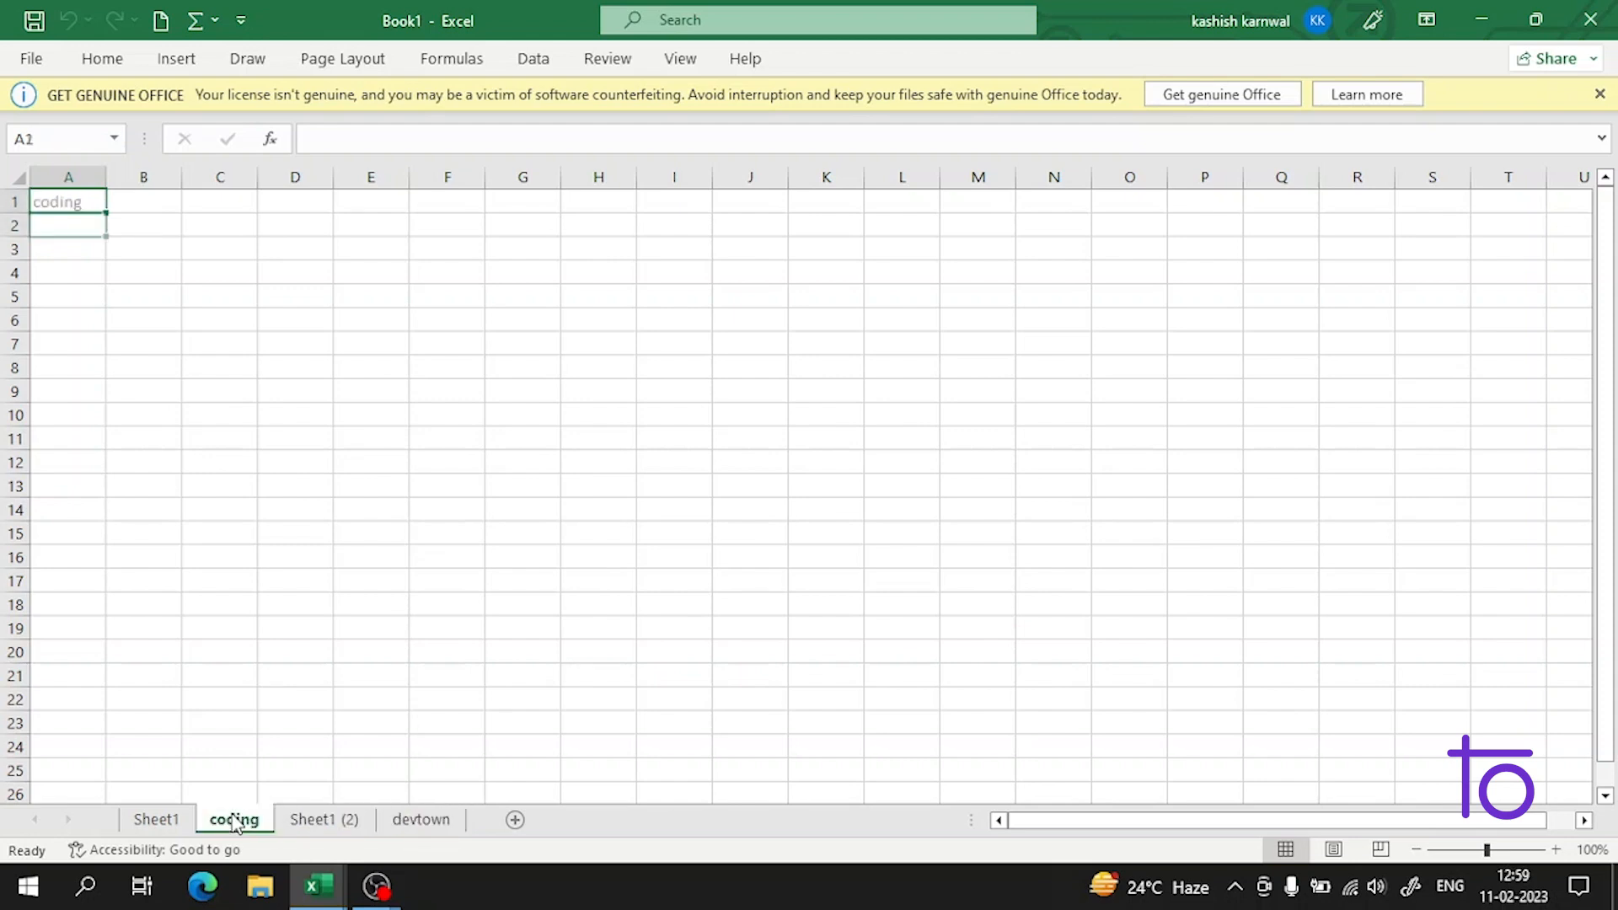
click(421, 819)
click(316, 819)
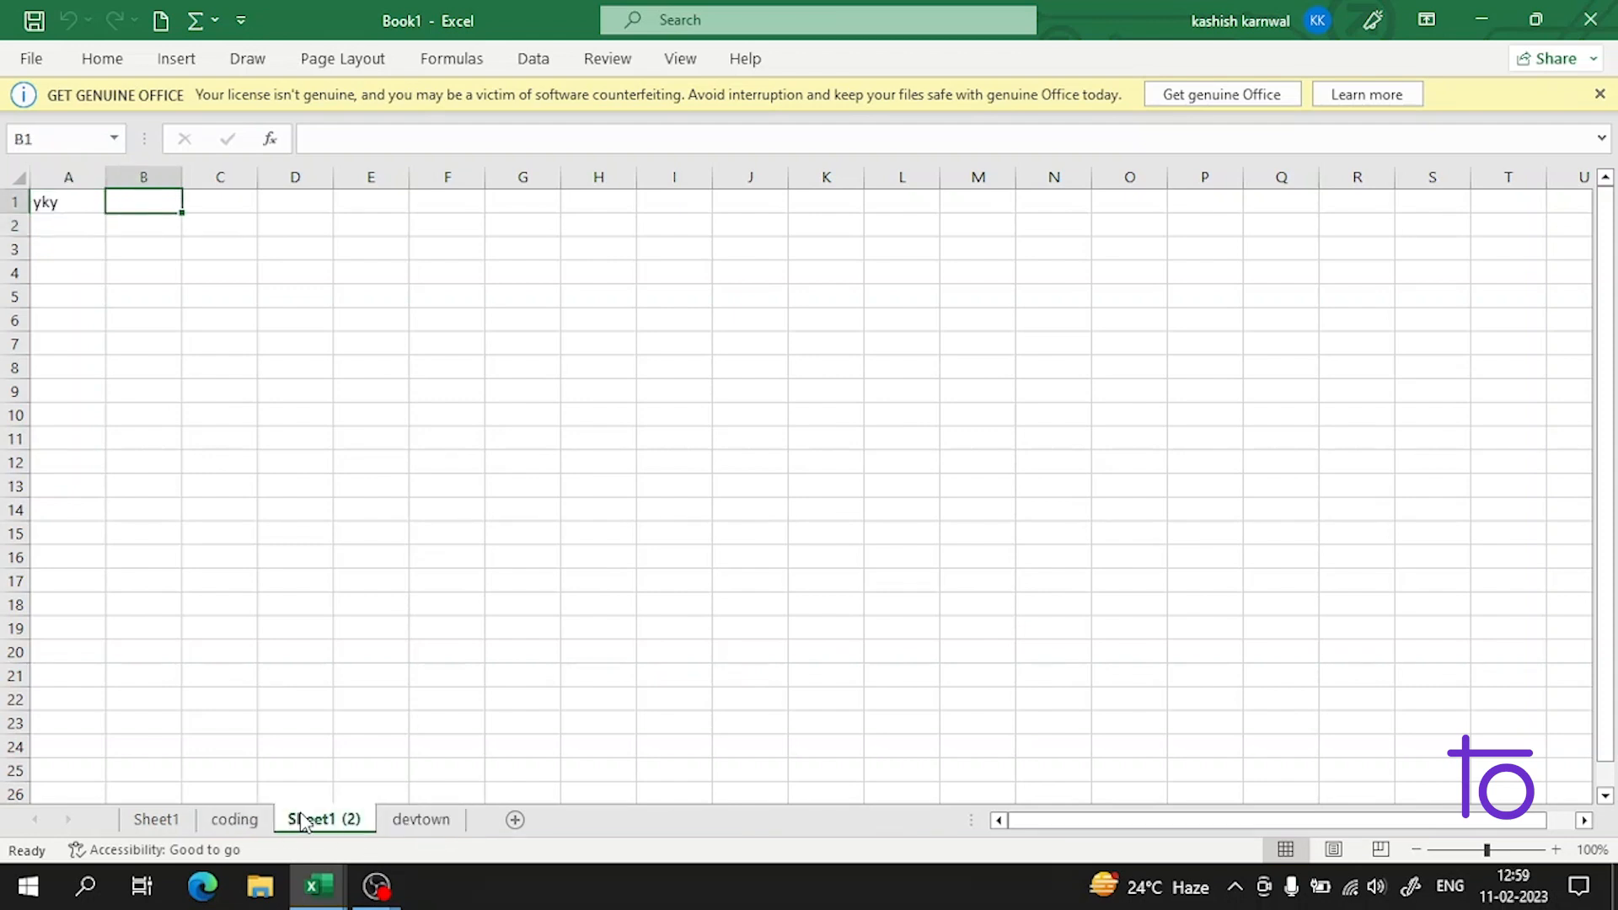
click(422, 819)
click(249, 819)
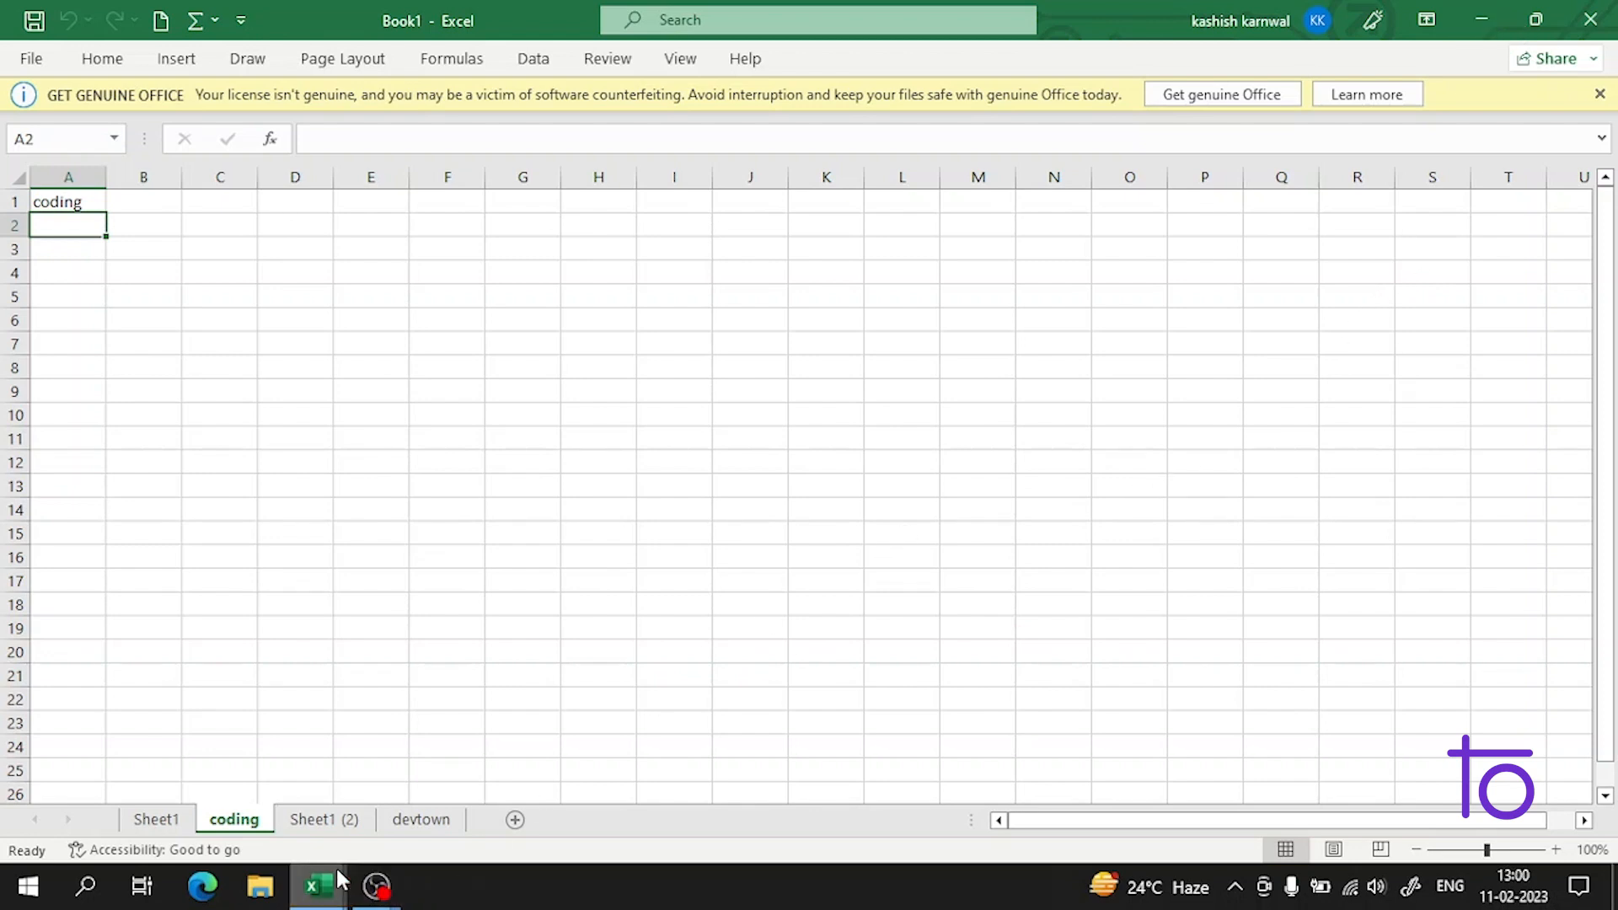
Switch back to the Book3 workbook.
mouse_move(333, 879)
click(272, 764)
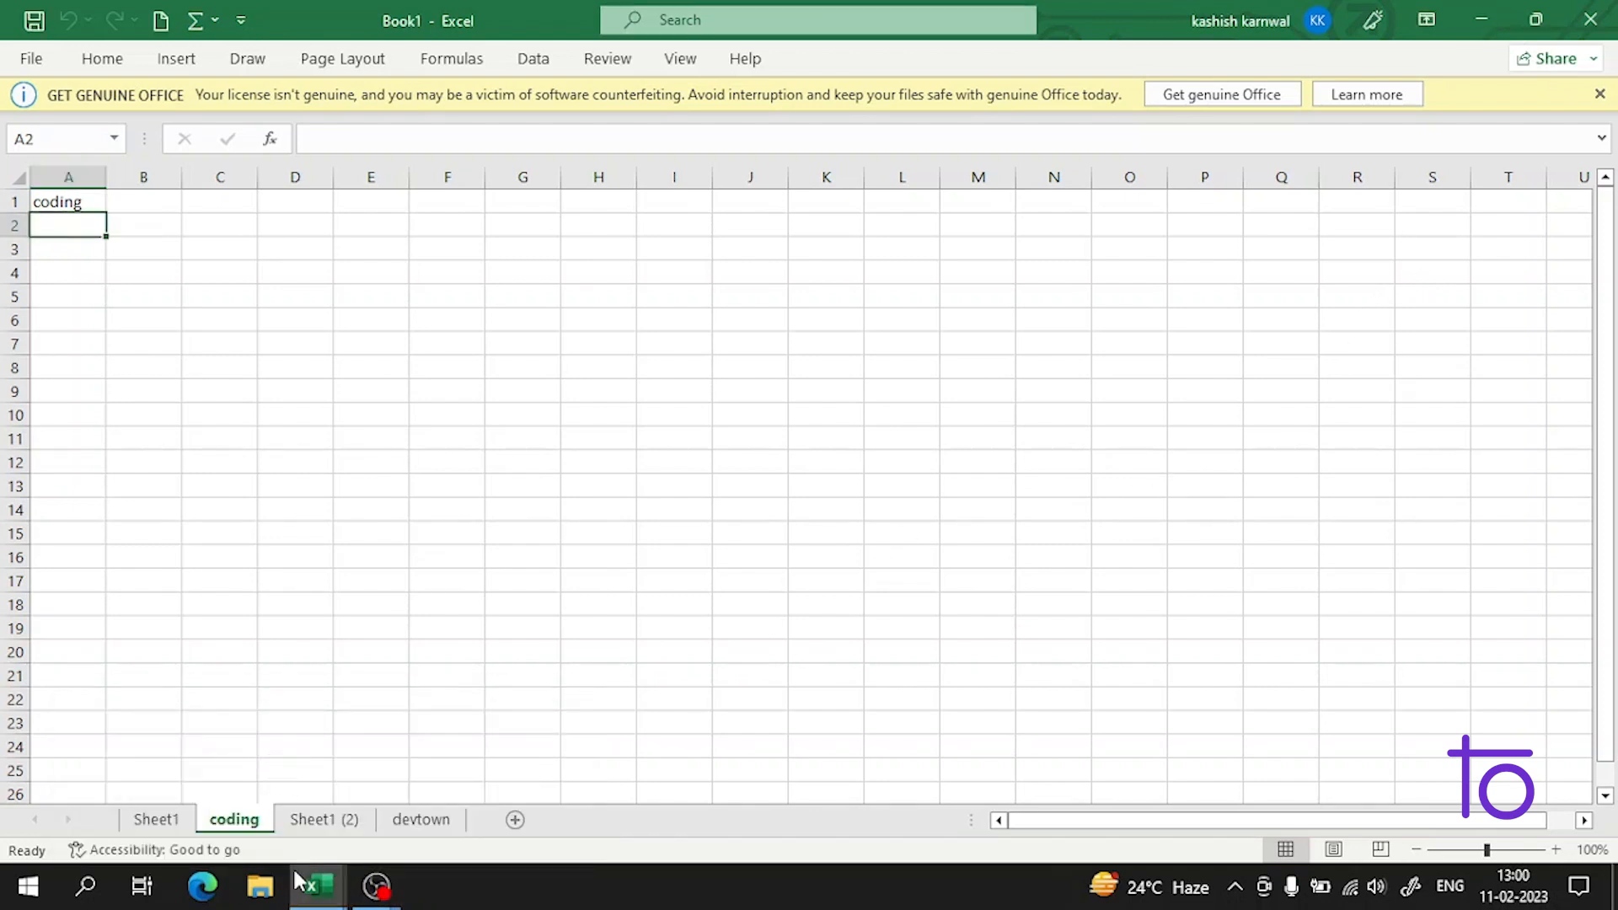
click(419, 788)
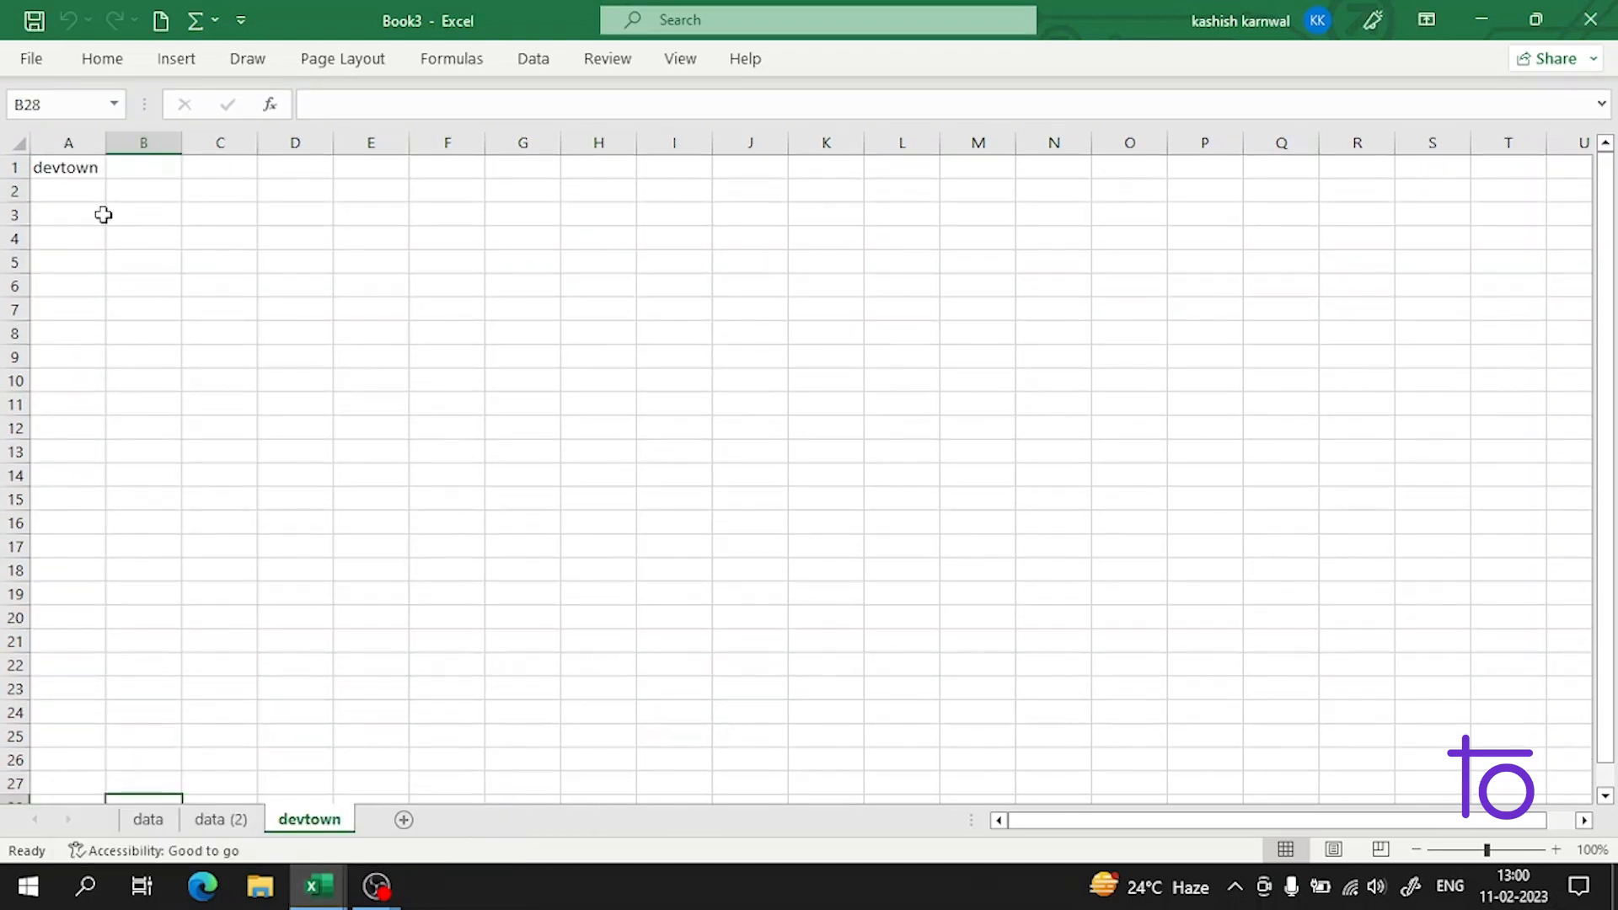